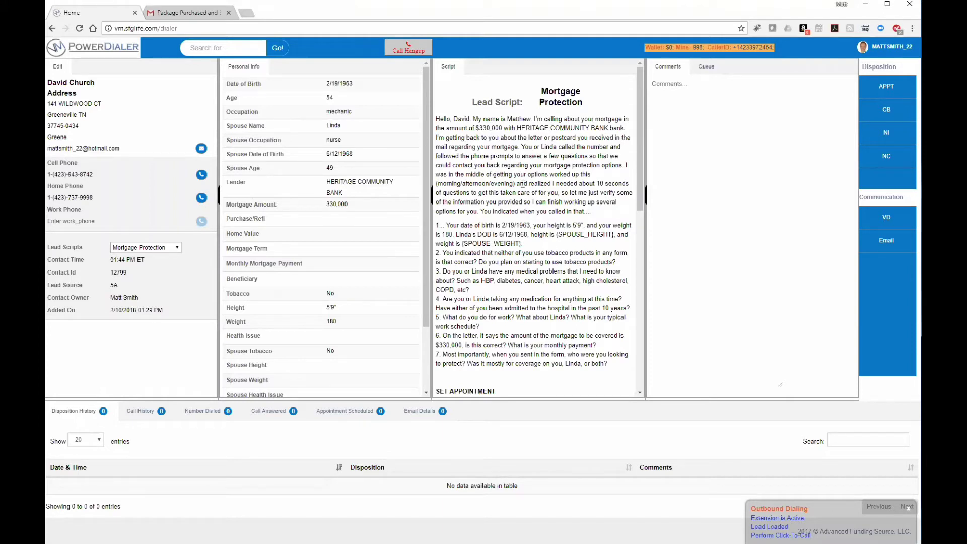
Step: Review the personalised greeting and lender details filled into the Mortgage Protection lead script
{"action": "triple_click", "coordinate": [466, 119]}
{"action": "left_click", "coordinate": [471, 117]}
{"action": "left_click_drag", "start_coordinate": [455, 119], "coordinate": [465, 120]}
{"action": "left_click_drag", "start_coordinate": [482, 127], "coordinate": [511, 127]}
{"action": "left_click", "coordinate": [554, 149]}
Step: View the queue of upcoming leads and return to the lead's comments
{"action": "left_click", "coordinate": [666, 101]}
{"action": "left_click", "coordinate": [707, 67]}
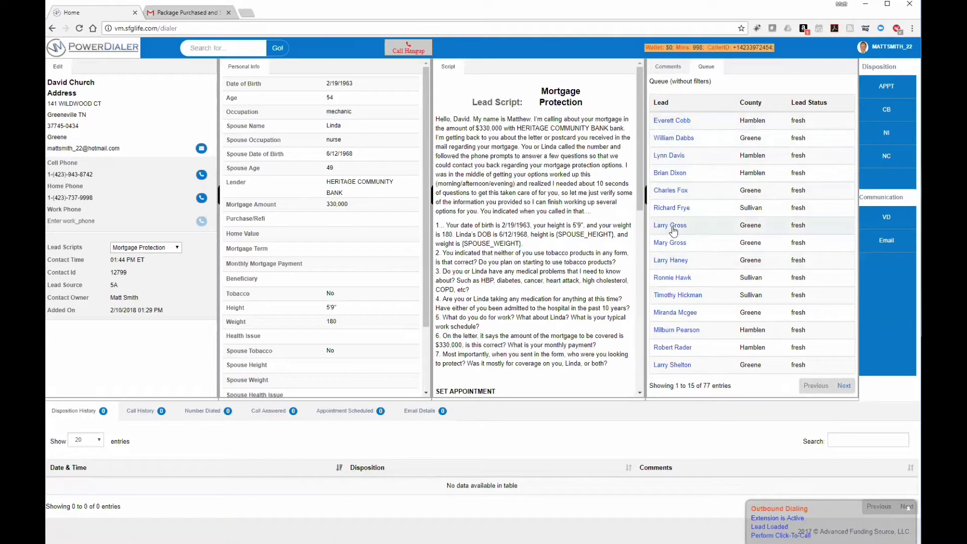
{"action": "left_click", "coordinate": [672, 69]}
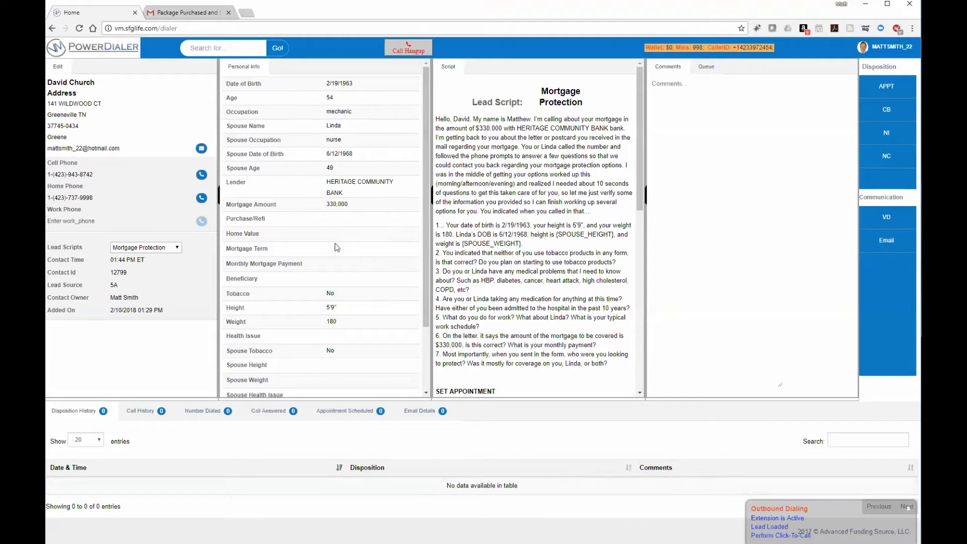
Step: Set the lead's Mortgage Term to 30 and Monthly Mortgage Payment to 2,200
{"action": "left_click", "coordinate": [341, 264]}
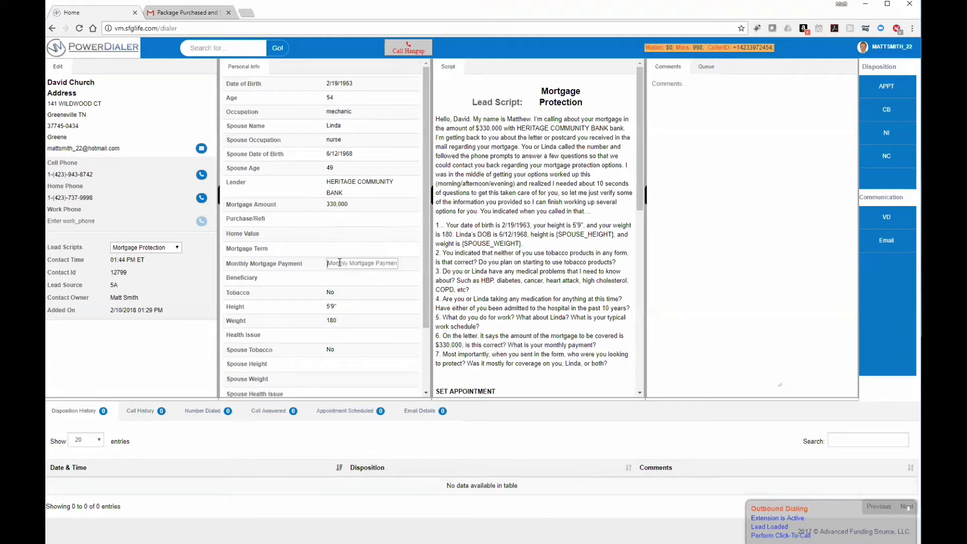
{"action": "left_click", "coordinate": [349, 248]}
{"action": "type", "text": "30"}
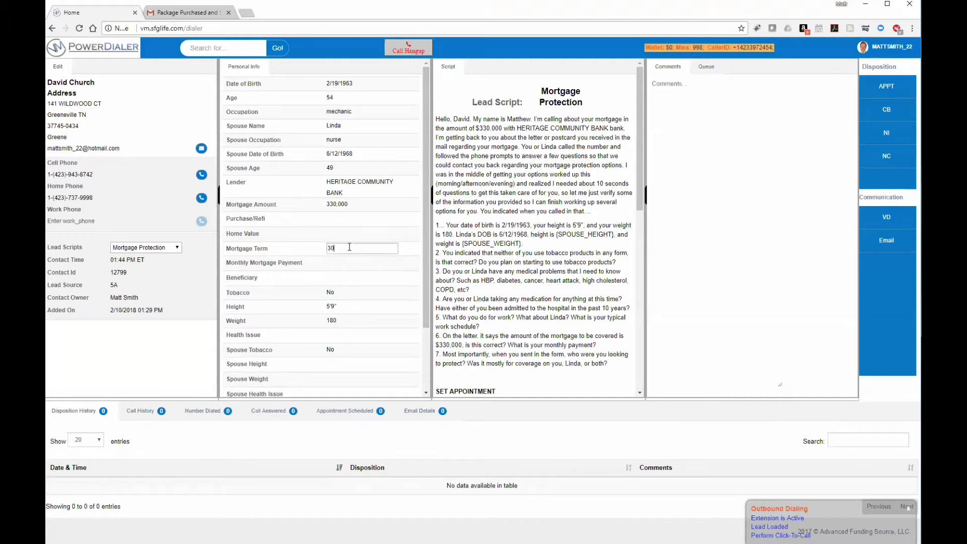
{"action": "left_click", "coordinate": [345, 263]}
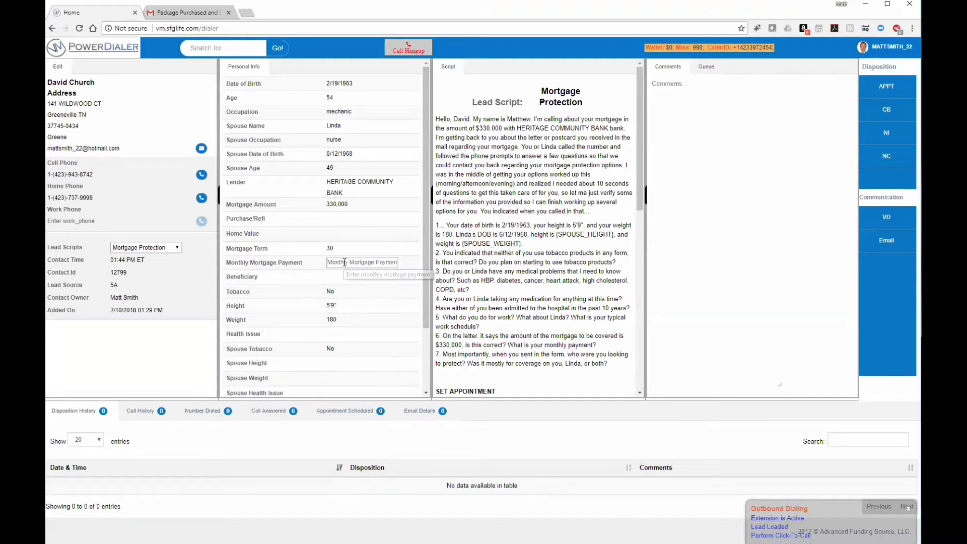
{"action": "type", "text": "2"}
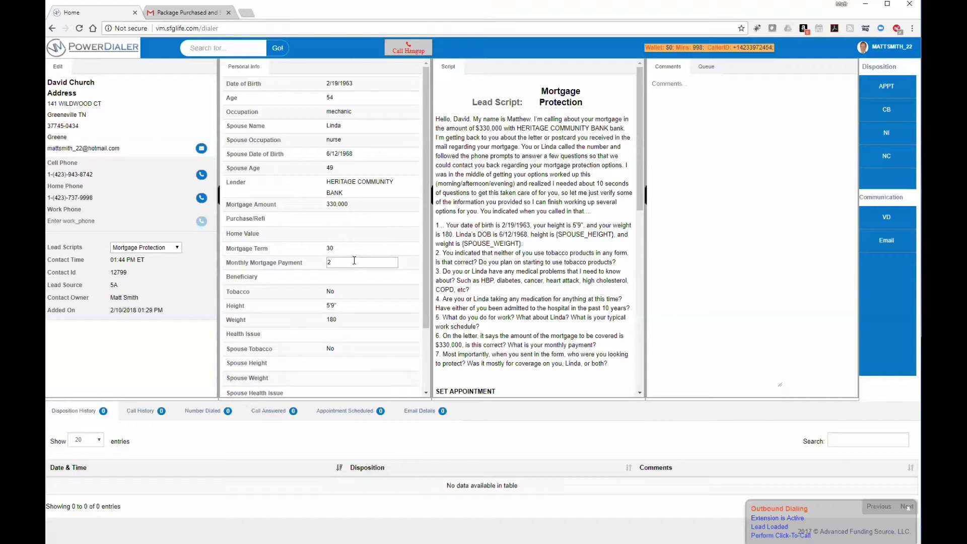
{"action": "type", "text": ",200"}
Step: Enter "each other" as the lead's Beneficiary and "diabetes, on insulin" as the Health Issue
{"action": "left_click", "coordinate": [337, 274]}
{"action": "type", "text": "each other"}
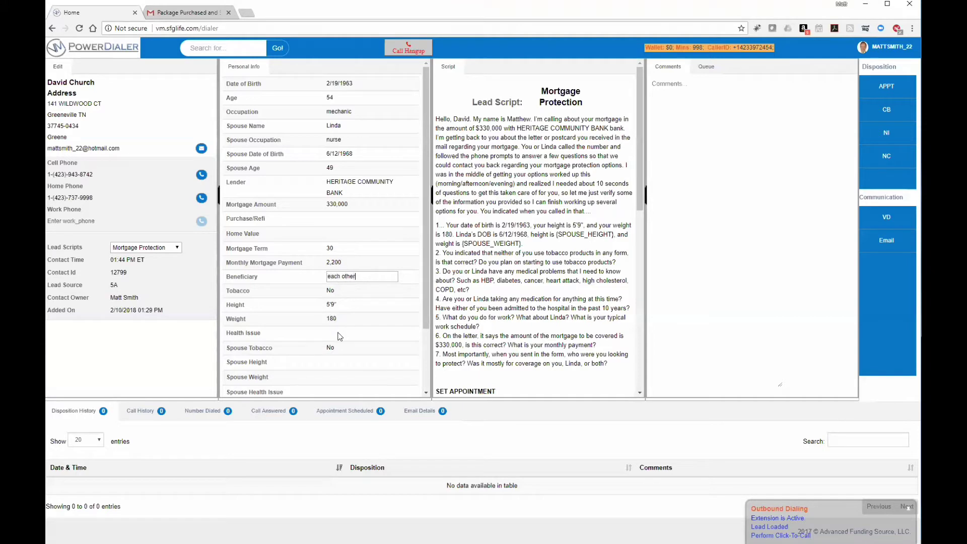
{"action": "left_click", "coordinate": [337, 333]}
{"action": "scroll", "coordinate": [361, 327], "scroll_direction": "down", "scroll_amount": 2}
{"action": "type", "text": "diabetes"}
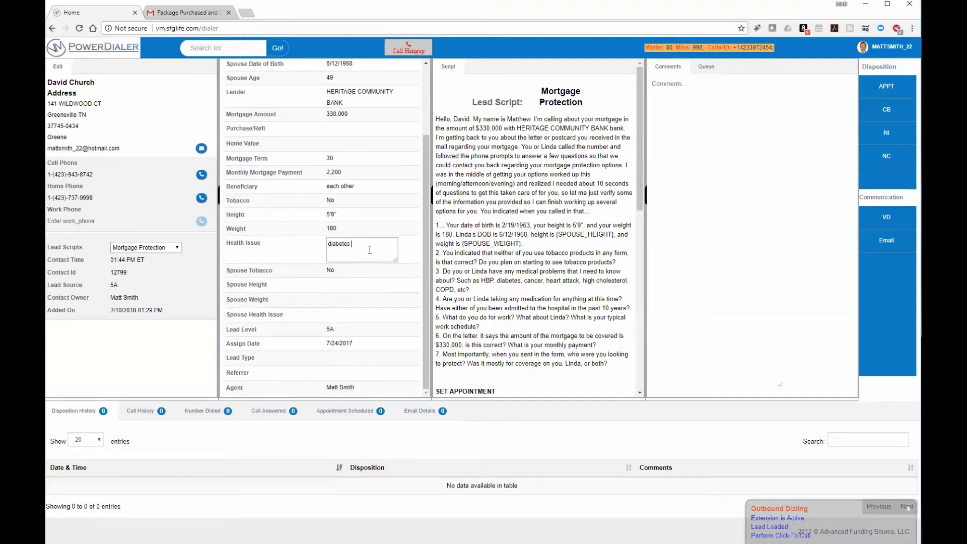
{"action": "type", "text": ", on insulin,"}
Step: Set the lead's Spouse Health Issue to "none"
{"action": "left_click", "coordinate": [350, 286]}
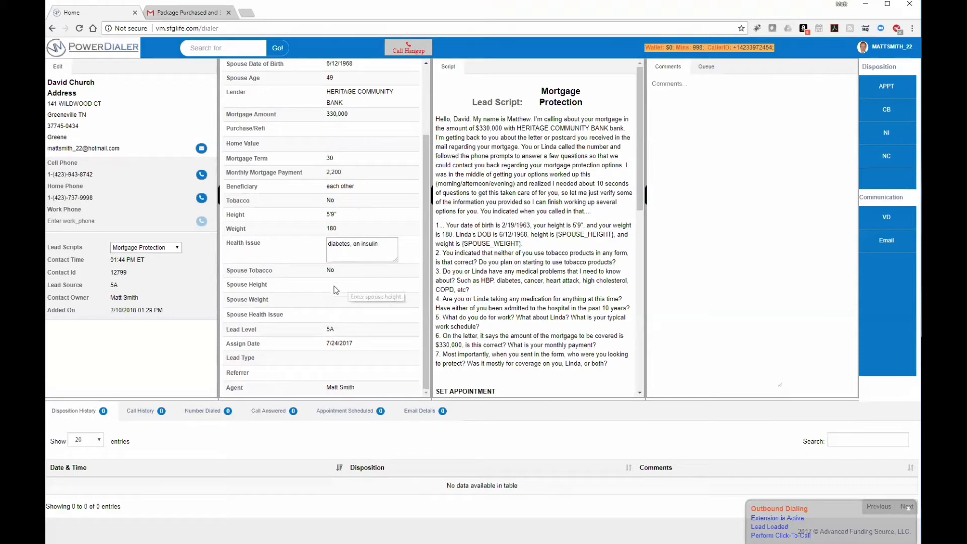
{"action": "left_click", "coordinate": [328, 312]}
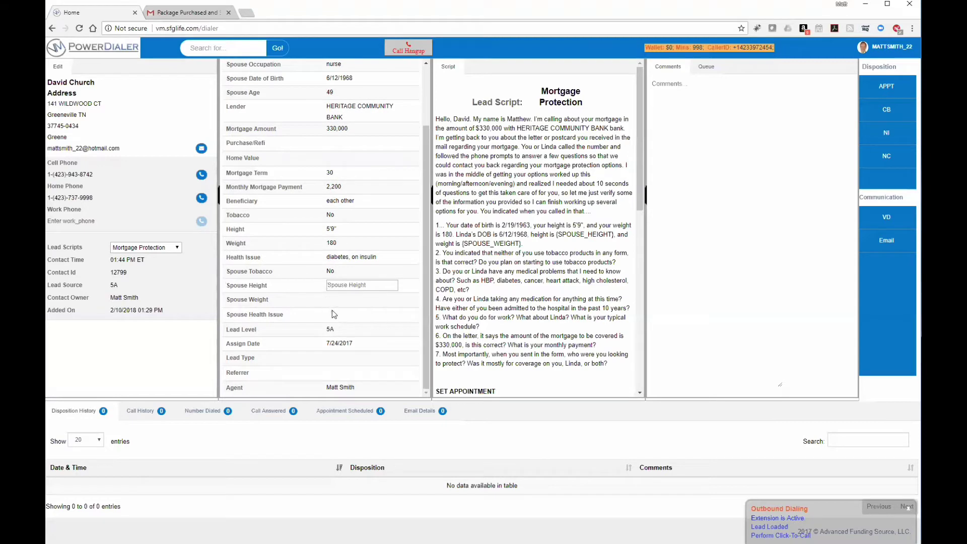
{"action": "type", "text": "none"}
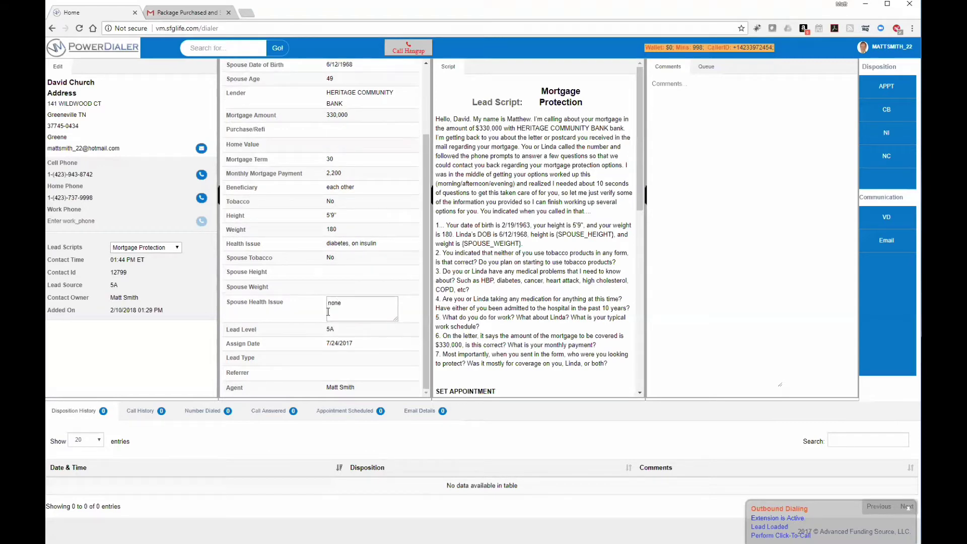
{"action": "key", "text": "Return"}
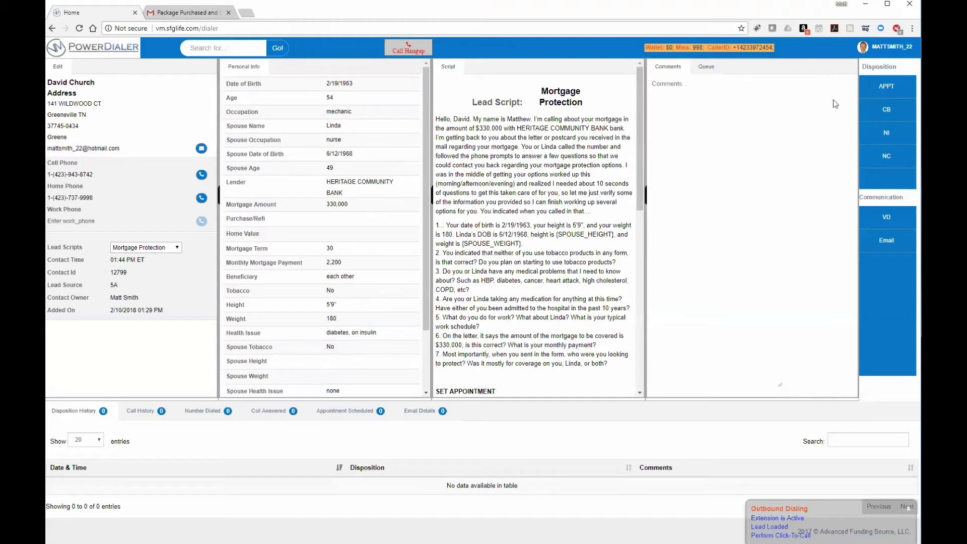
Step: Start an appointment disposition for the lead and look over the May 6–12 calendar for open time slots
{"action": "left_click", "coordinate": [669, 177]}
{"action": "left_click", "coordinate": [881, 89]}
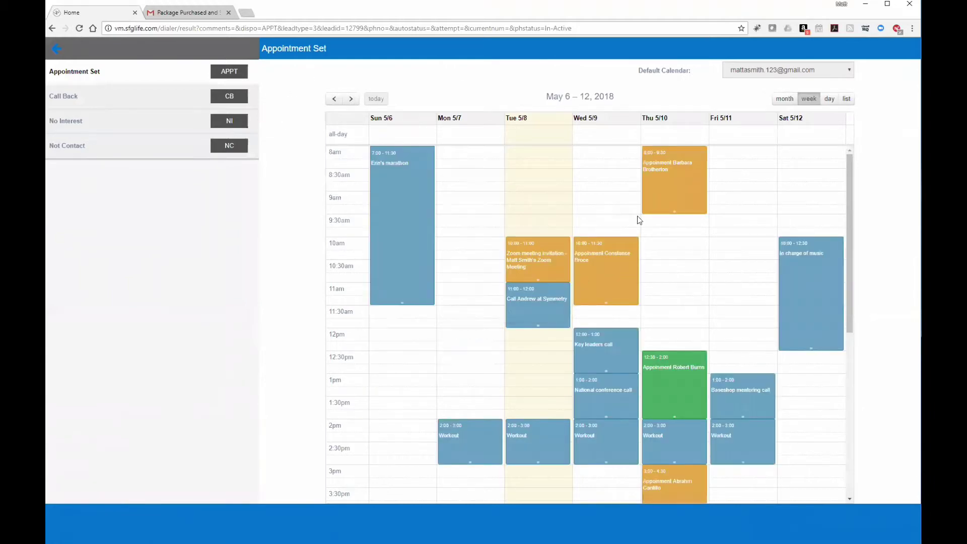
{"action": "scroll", "coordinate": [638, 220], "scroll_direction": "down", "scroll_amount": 1}
{"action": "scroll", "coordinate": [680, 233], "scroll_direction": "up", "scroll_amount": 1}
{"action": "scroll", "coordinate": [524, 237], "scroll_direction": "down", "scroll_amount": 1}
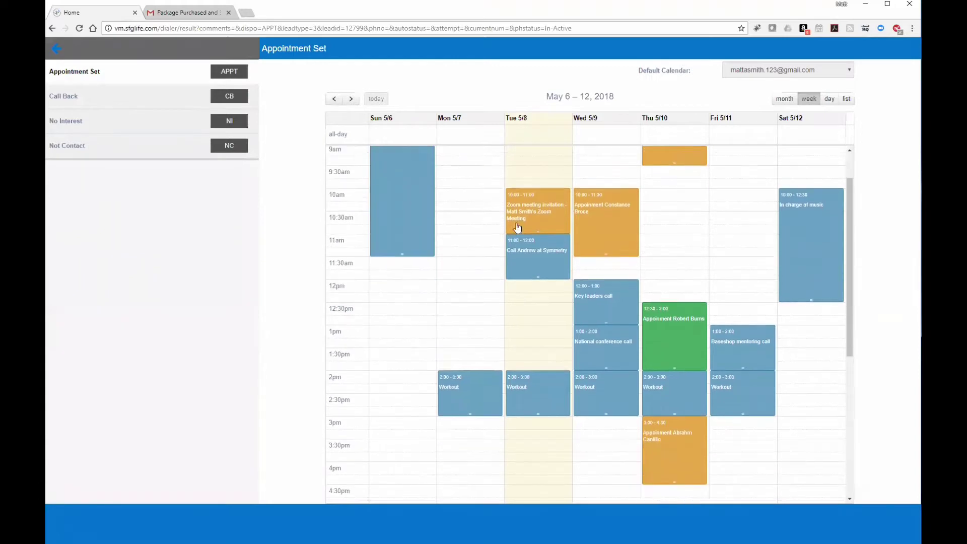
{"action": "scroll", "coordinate": [691, 189], "scroll_direction": "up", "scroll_amount": 1}
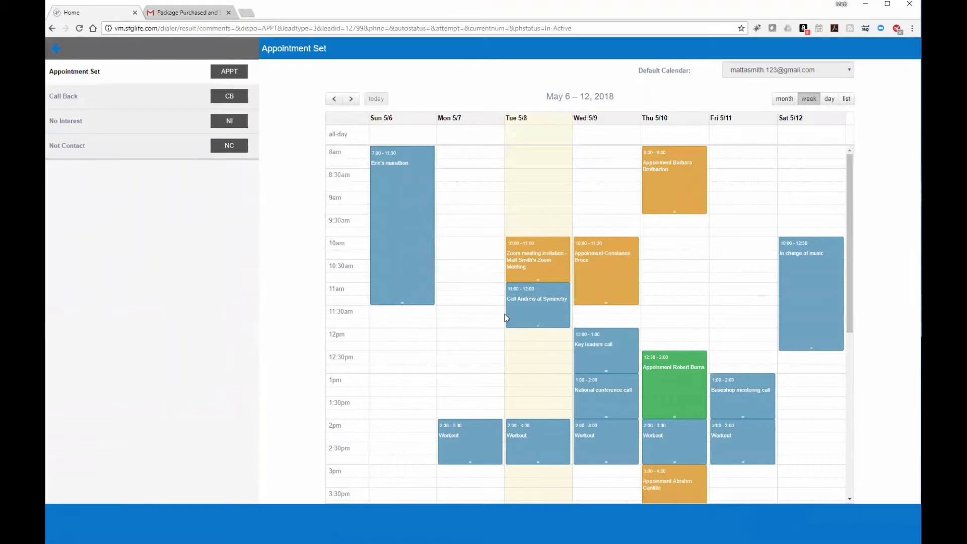
{"action": "scroll", "coordinate": [463, 306], "scroll_direction": "down", "scroll_amount": 1}
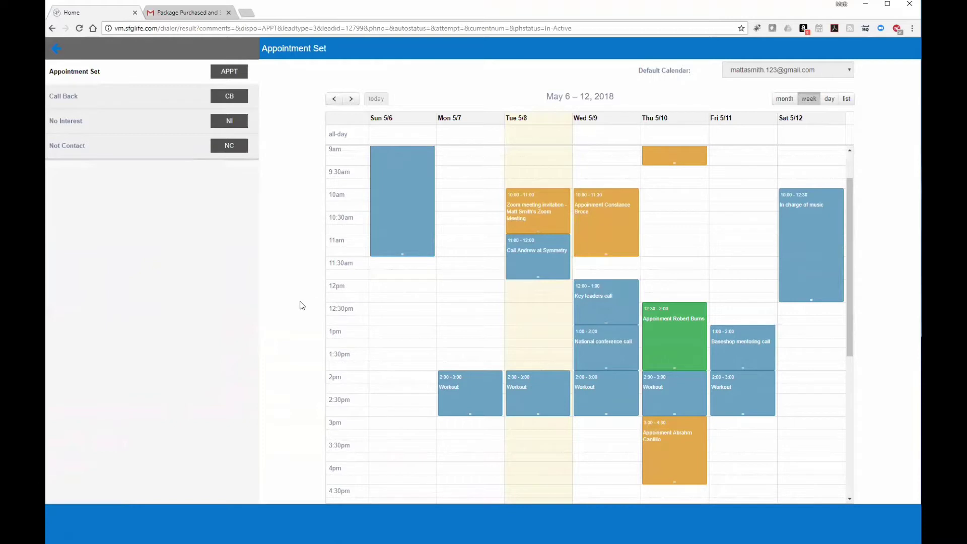
Step: Inspect the existing Wednesday to Friday calendar events, including the location, distance and travel time of Thursday's appointments
{"action": "mouse_move", "coordinate": [694, 355]}
{"action": "mouse_move", "coordinate": [728, 365]}
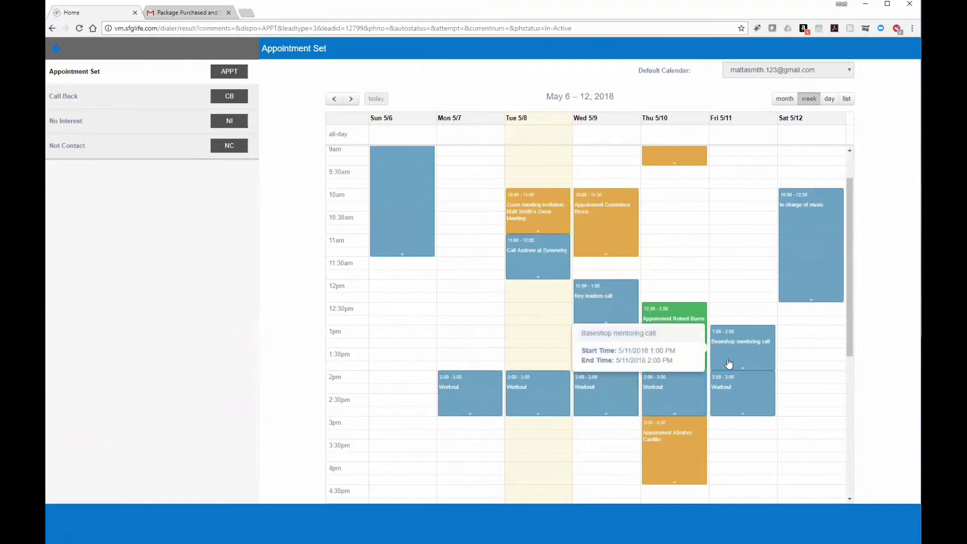
{"action": "mouse_move", "coordinate": [623, 224]}
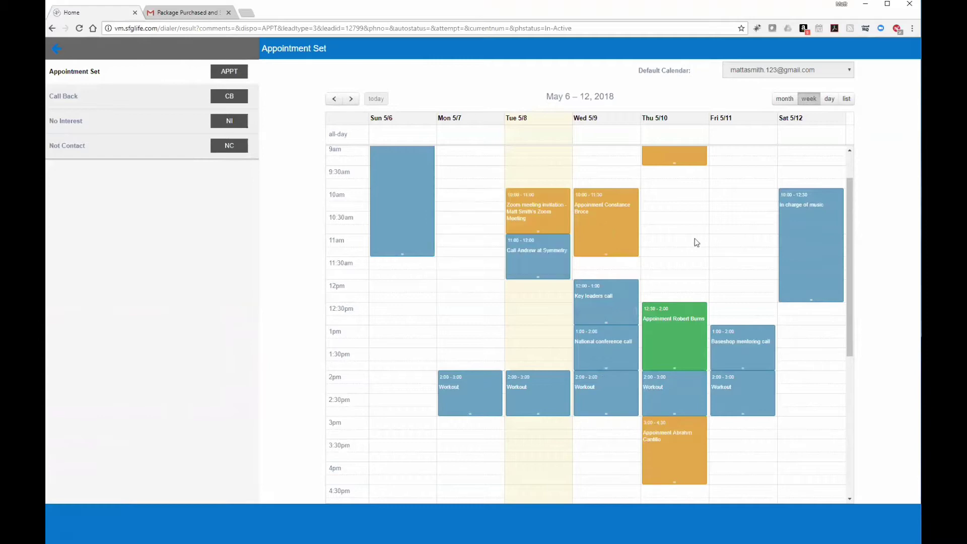
{"action": "scroll", "coordinate": [693, 238], "scroll_direction": "up", "scroll_amount": 1}
{"action": "mouse_move", "coordinate": [666, 180]}
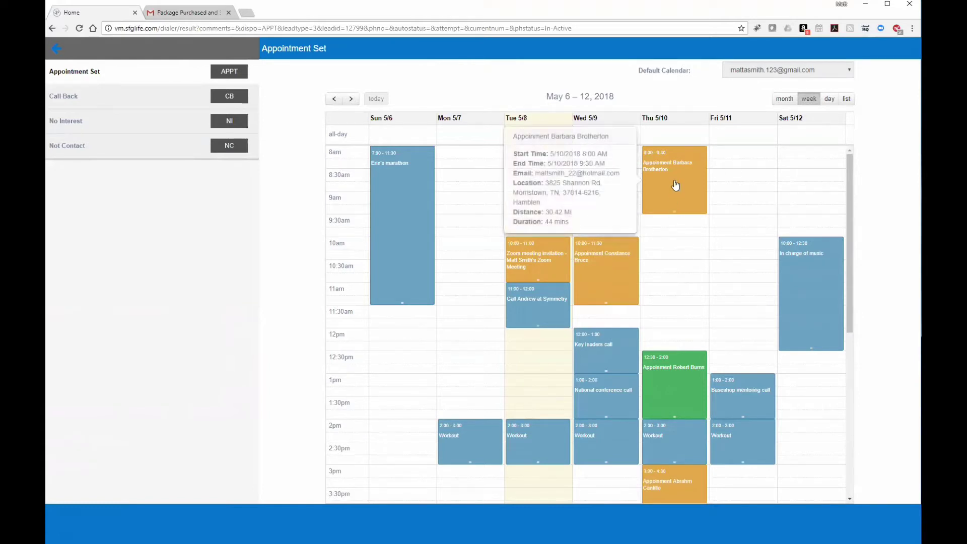
{"action": "scroll", "coordinate": [708, 263], "scroll_direction": "down", "scroll_amount": 3}
{"action": "mouse_move", "coordinate": [675, 376]}
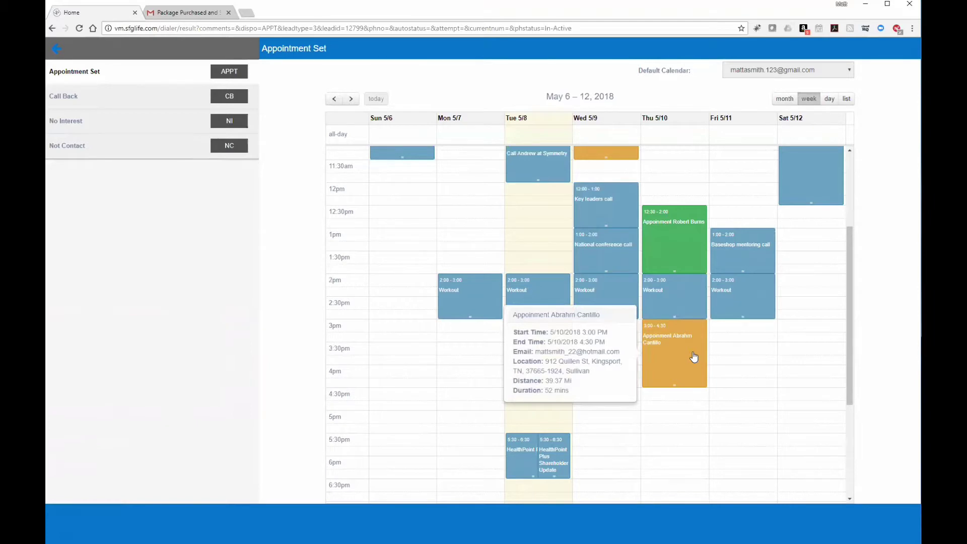
{"action": "scroll", "coordinate": [694, 357], "scroll_direction": "up", "scroll_amount": 2}
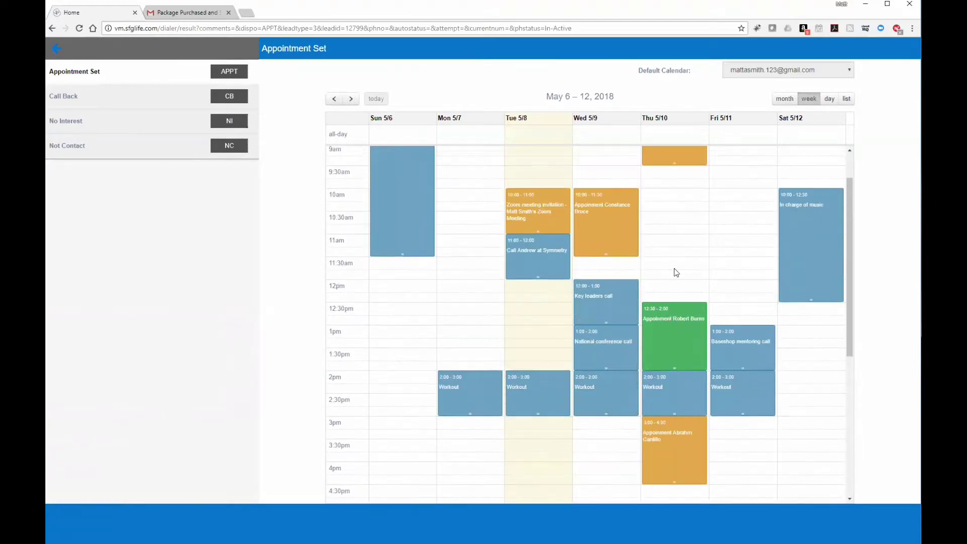
Step: Create a Mortgage Protection appointment on 2018-05-10 from 11:00 AM to 12:30 PM with a 1 Hour reminder
{"action": "left_click", "coordinate": [658, 237]}
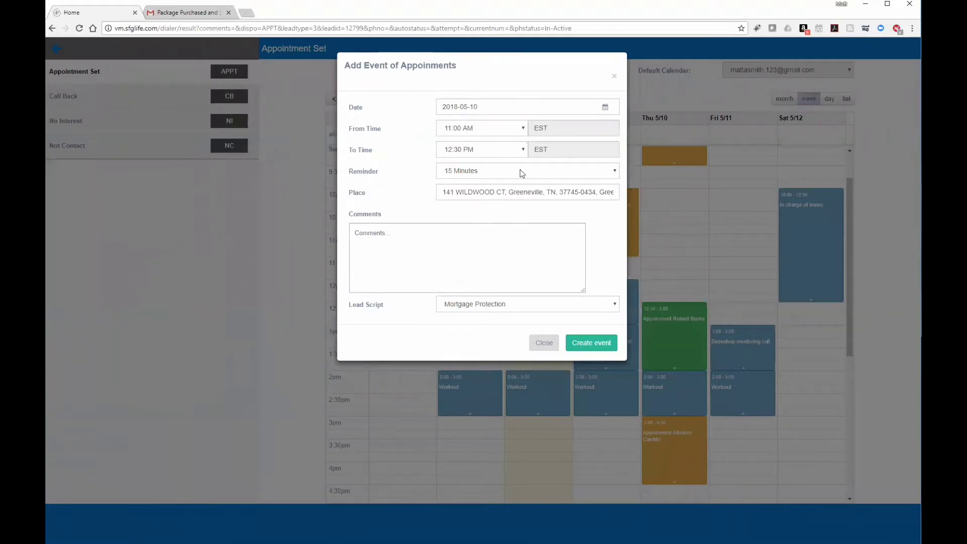
{"action": "left_click", "coordinate": [611, 174]}
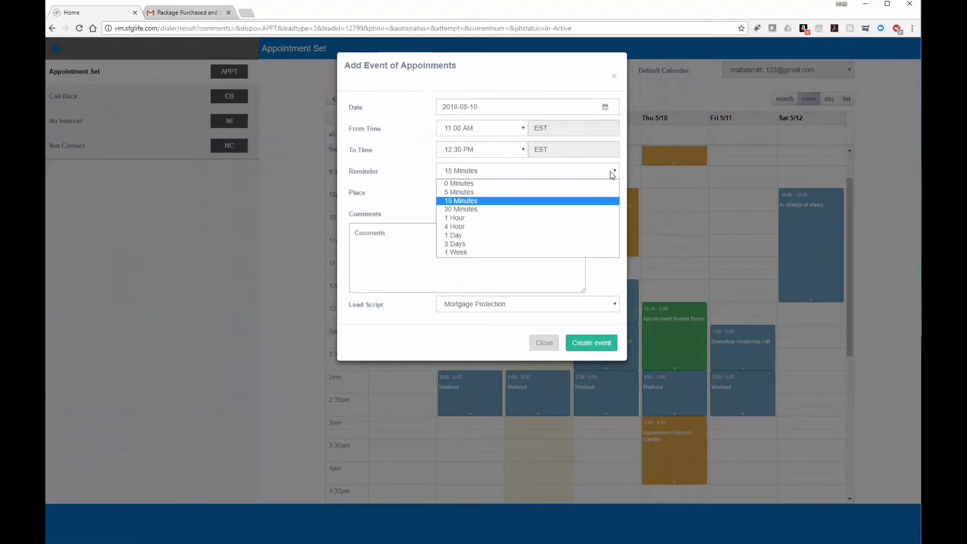
{"action": "left_click", "coordinate": [469, 218]}
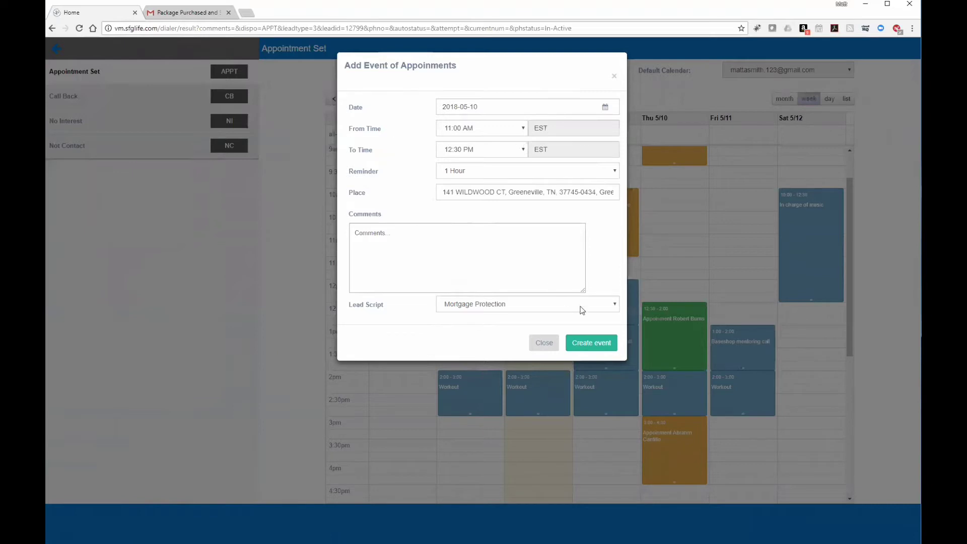
{"action": "left_click", "coordinate": [590, 343]}
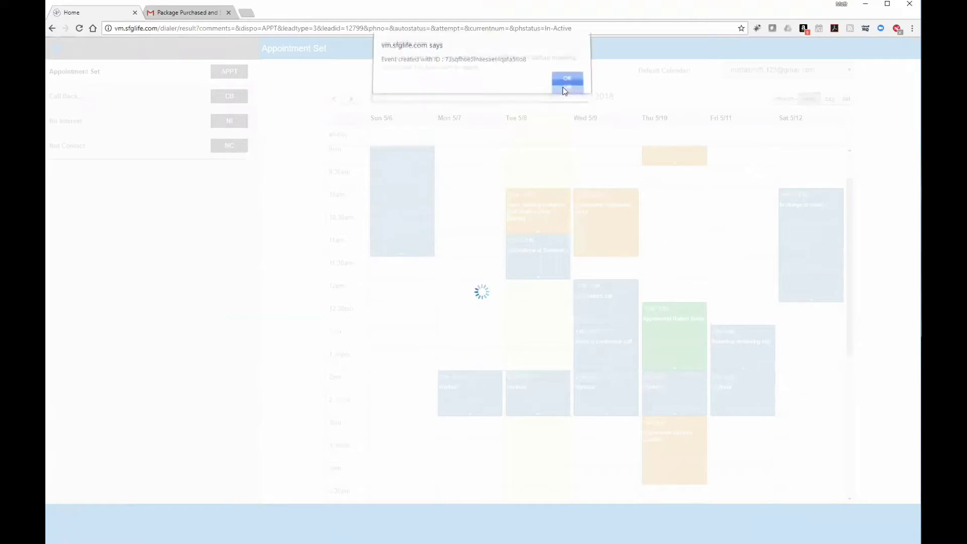
{"action": "left_click", "coordinate": [566, 92]}
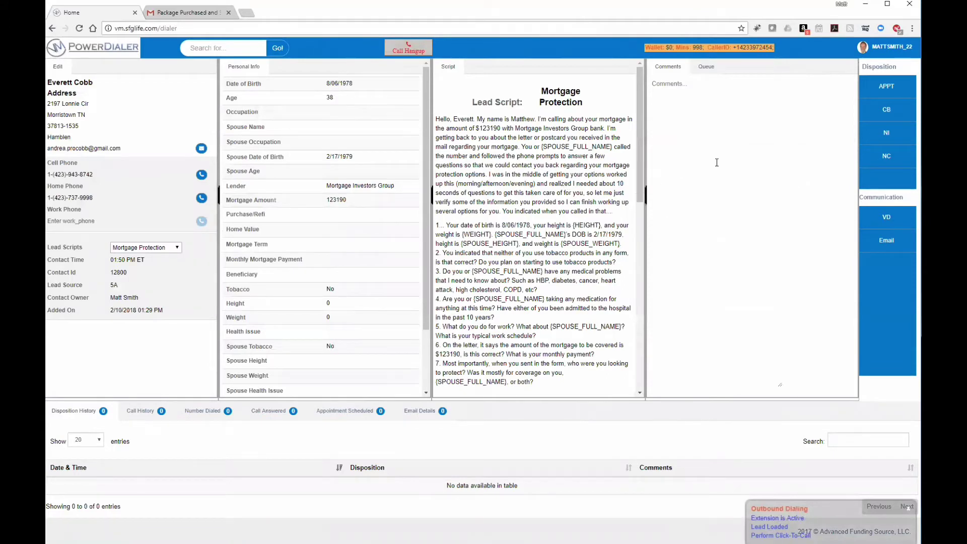
Step: Open the dialer preferences and check the available Appointment Duration options, keeping the current choice
{"action": "left_click", "coordinate": [893, 51]}
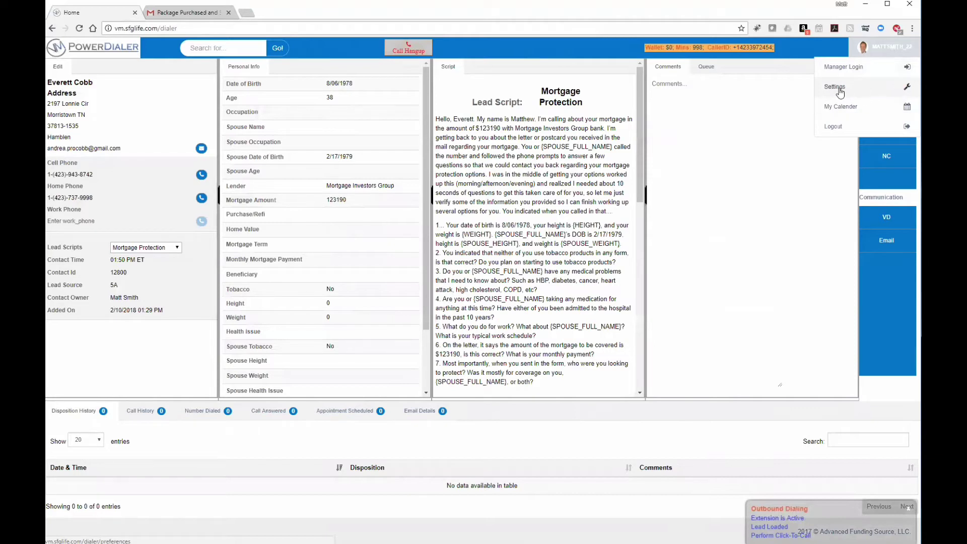
{"action": "left_click", "coordinate": [864, 89]}
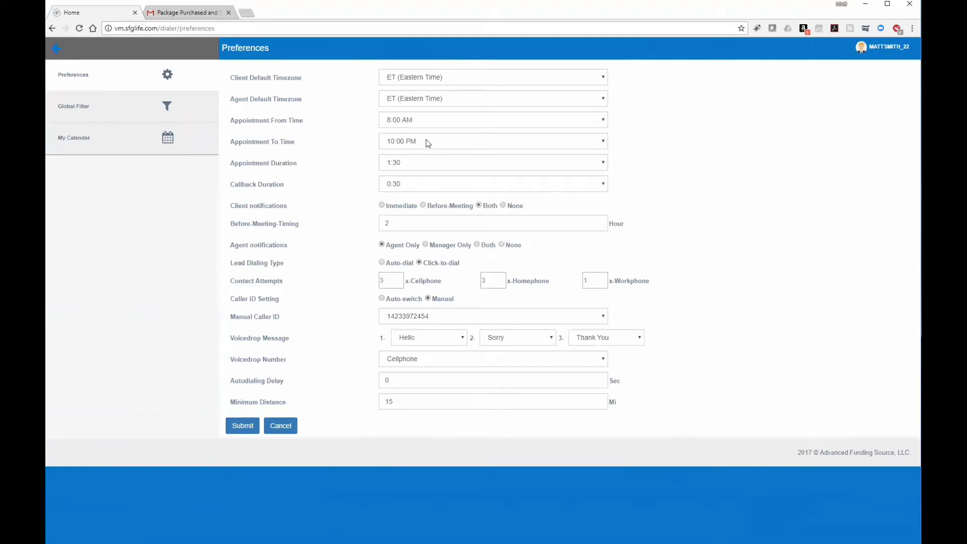
{"action": "left_click", "coordinate": [419, 165]}
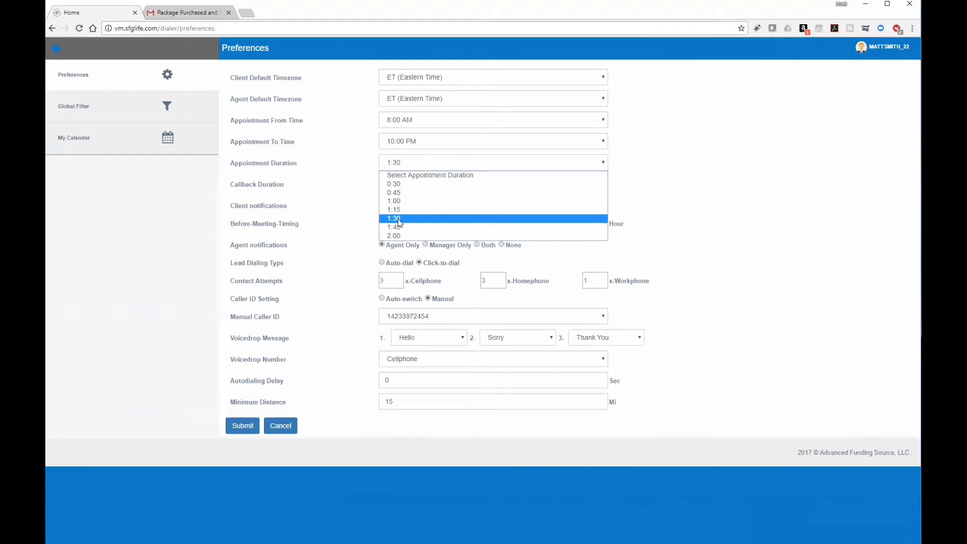
{"action": "left_click", "coordinate": [351, 185]}
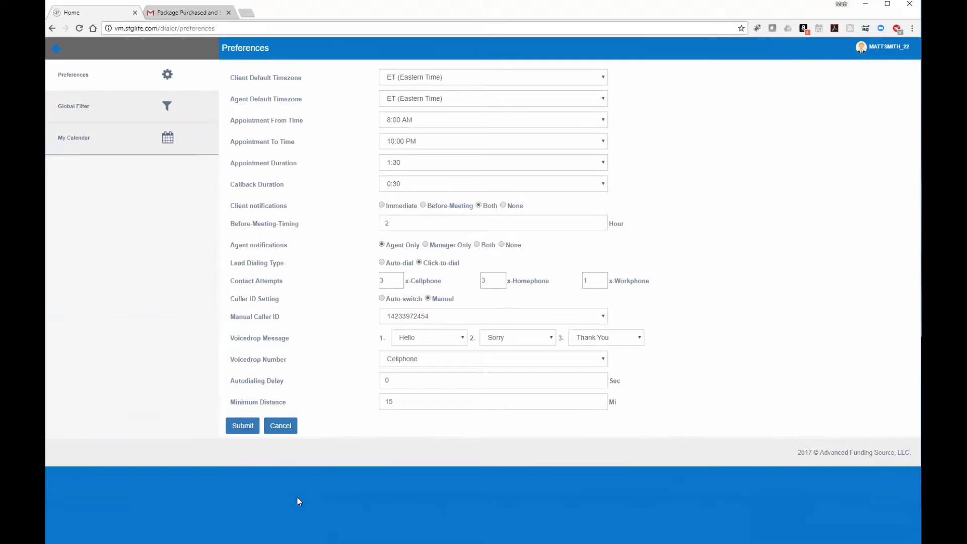
Step: Switch to Gmail, examine the client name, area, date and signature in the Appointment Confirmation email, and return to the dialer preferences
{"action": "key", "text": "alt+Tab"}
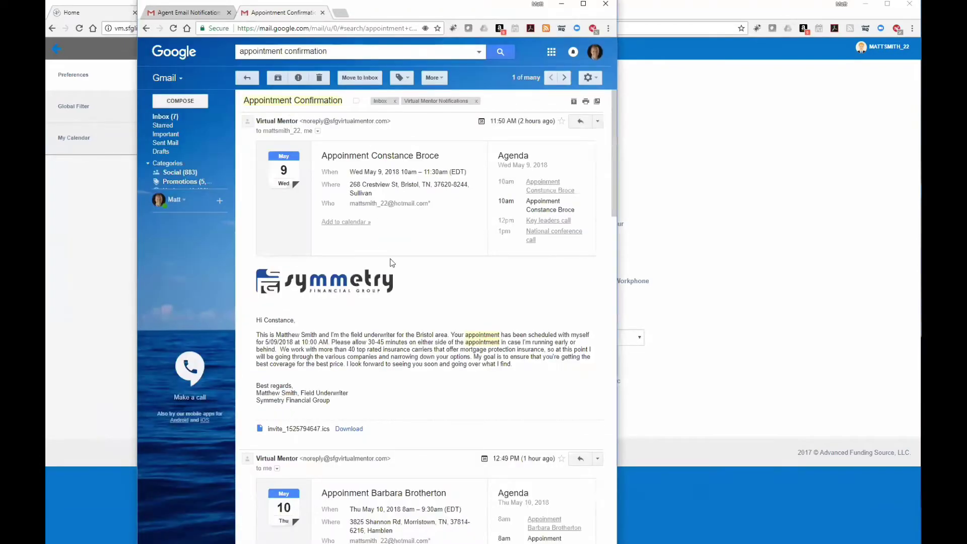
{"action": "left_click_drag", "start_coordinate": [263, 321], "coordinate": [290, 321]}
{"action": "left_click", "coordinate": [295, 385]}
{"action": "left_click_drag", "start_coordinate": [259, 393], "coordinate": [296, 392]}
{"action": "left_click", "coordinate": [296, 393]}
{"action": "left_click_drag", "start_coordinate": [269, 321], "coordinate": [284, 323]}
{"action": "left_click", "coordinate": [285, 336]}
{"action": "left_click_drag", "start_coordinate": [416, 335], "coordinate": [438, 335]}
{"action": "left_click_drag", "start_coordinate": [268, 342], "coordinate": [380, 337]}
{"action": "left_click", "coordinate": [137, 33]}
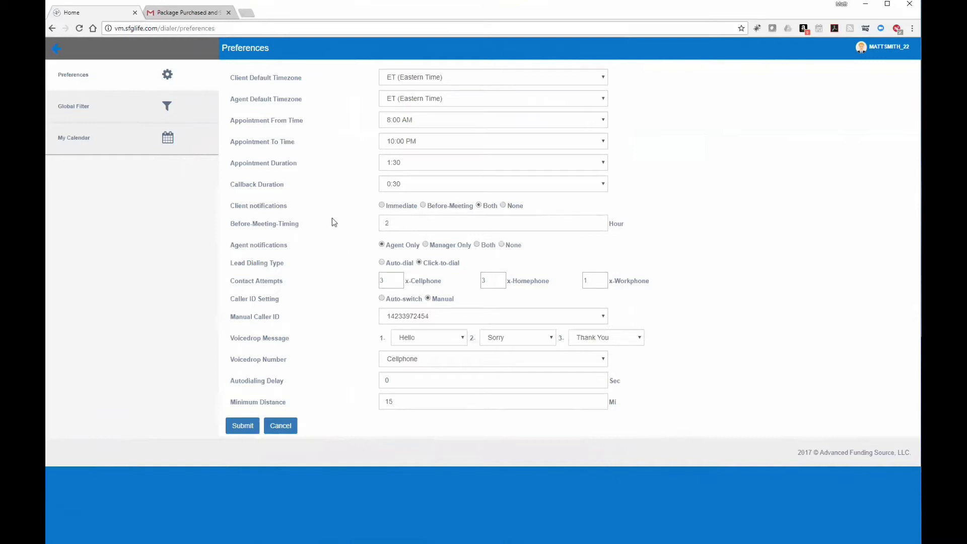
Step: Switch to Gmail, open the agent notification email and examine the general information and medical problems in its Client Qualification Form
{"action": "key", "text": "alt+Tab"}
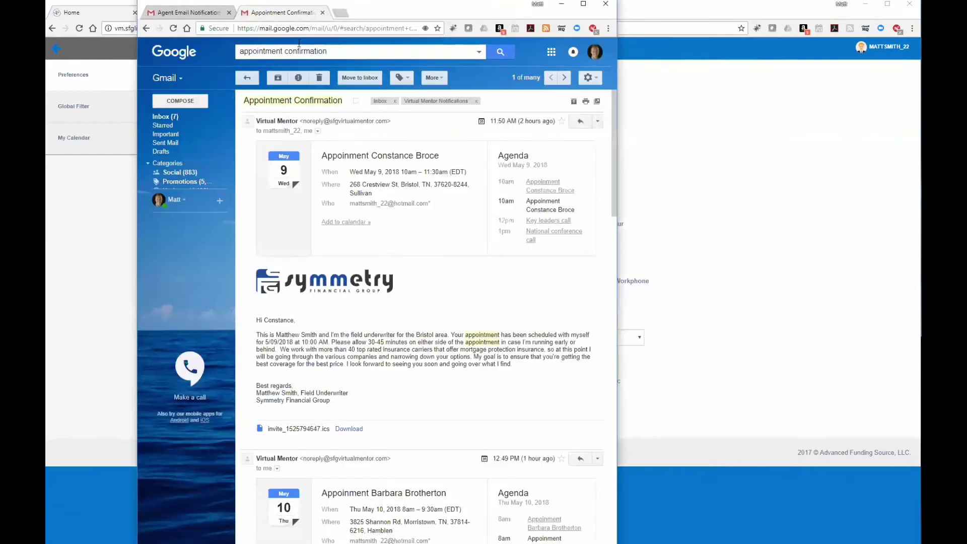
{"action": "left_click", "coordinate": [189, 12]}
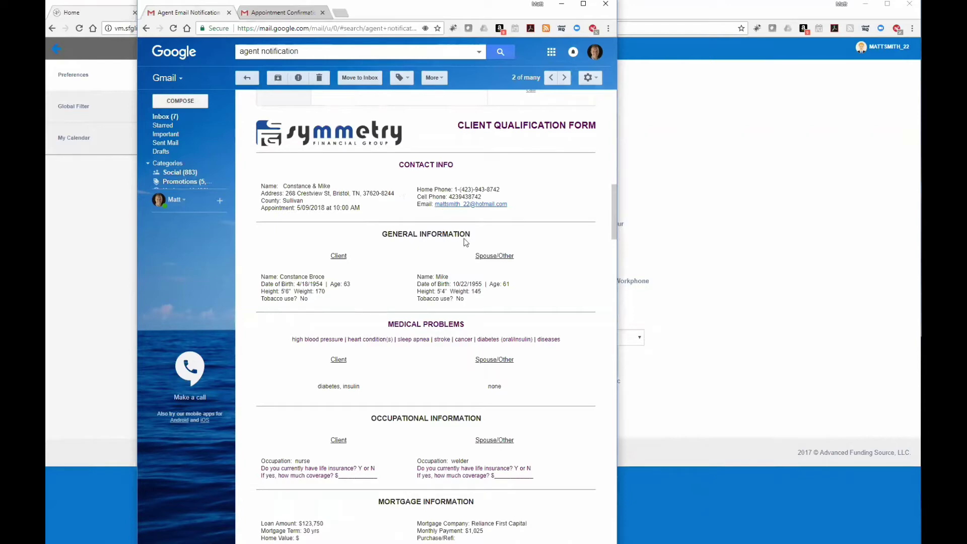
{"action": "scroll", "coordinate": [437, 252], "scroll_direction": "down", "scroll_amount": 1}
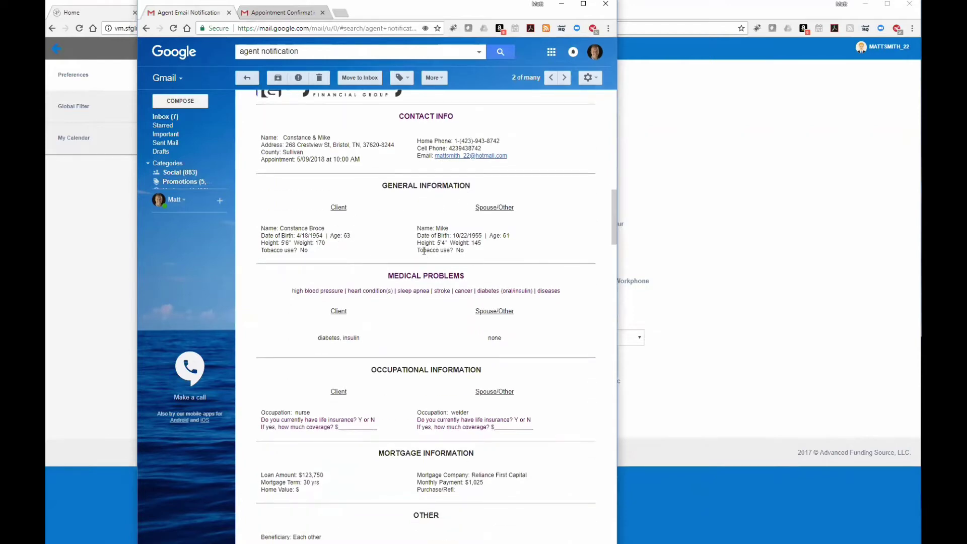
{"action": "scroll", "coordinate": [423, 252], "scroll_direction": "down", "scroll_amount": 2}
{"action": "left_click_drag", "start_coordinate": [320, 241], "coordinate": [361, 245]}
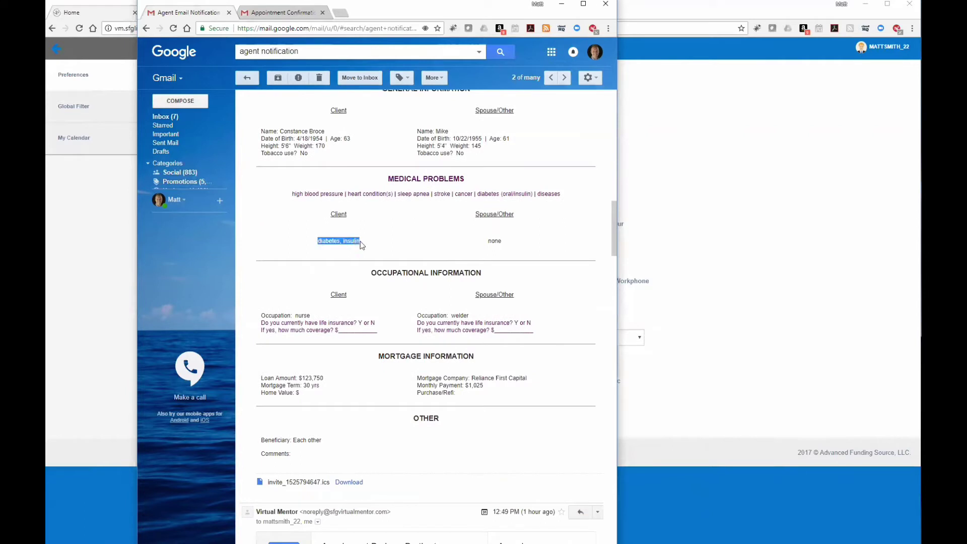
{"action": "left_click", "coordinate": [321, 242]}
{"action": "left_click_drag", "start_coordinate": [508, 244], "coordinate": [507, 252]}
Step: Examine the occupational, mortgage and other sections of the Client Qualification Form, and return to the dialer preferences
{"action": "scroll", "coordinate": [504, 254], "scroll_direction": "down", "scroll_amount": 2}
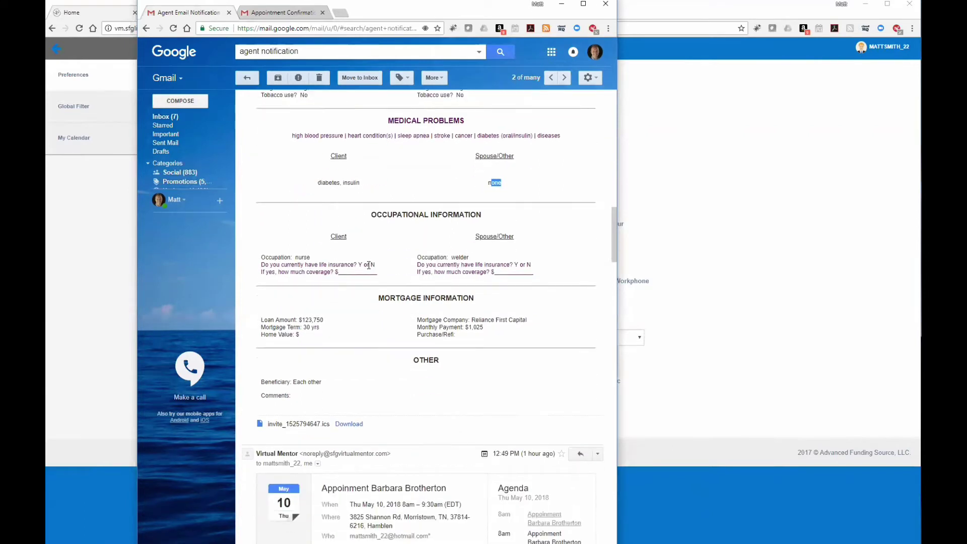
{"action": "scroll", "coordinate": [466, 246], "scroll_direction": "down", "scroll_amount": 1}
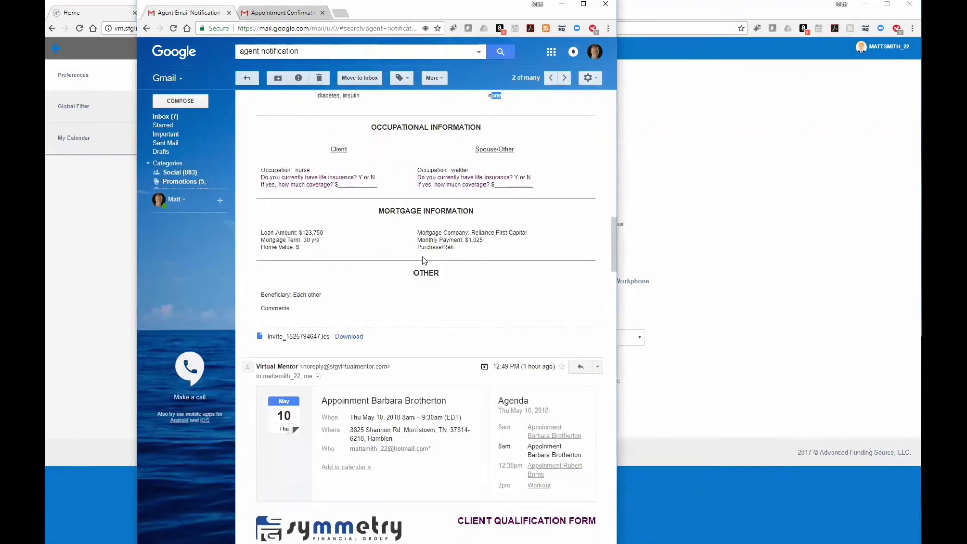
{"action": "scroll", "coordinate": [394, 273], "scroll_direction": "up", "scroll_amount": 4}
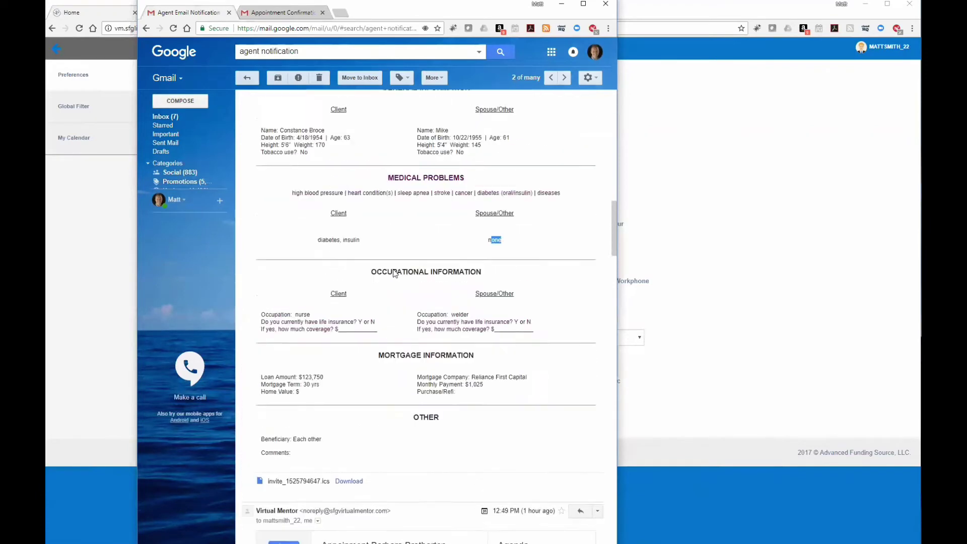
{"action": "left_click", "coordinate": [300, 507]}
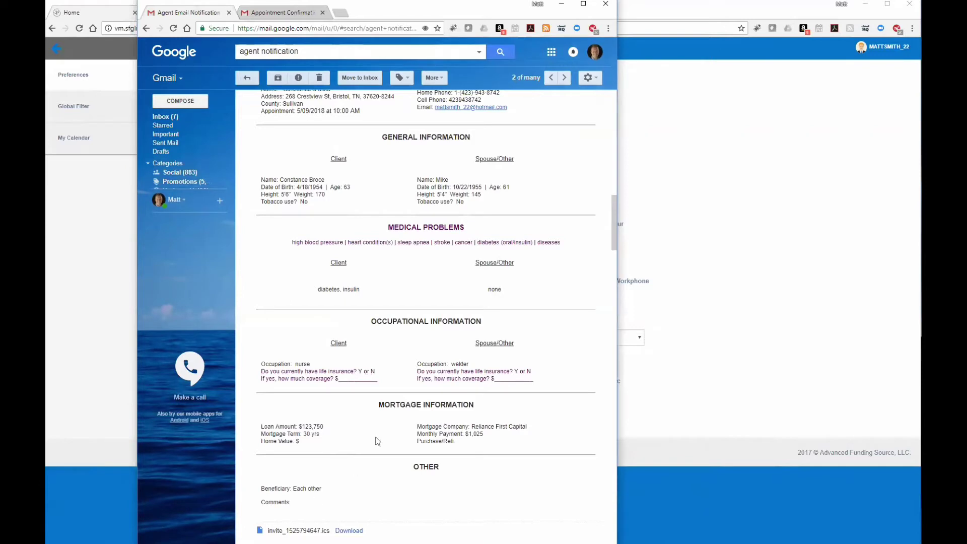
{"action": "scroll", "coordinate": [392, 413], "scroll_direction": "up", "scroll_amount": 1}
{"action": "scroll", "coordinate": [391, 415], "scroll_direction": "up", "scroll_amount": 2}
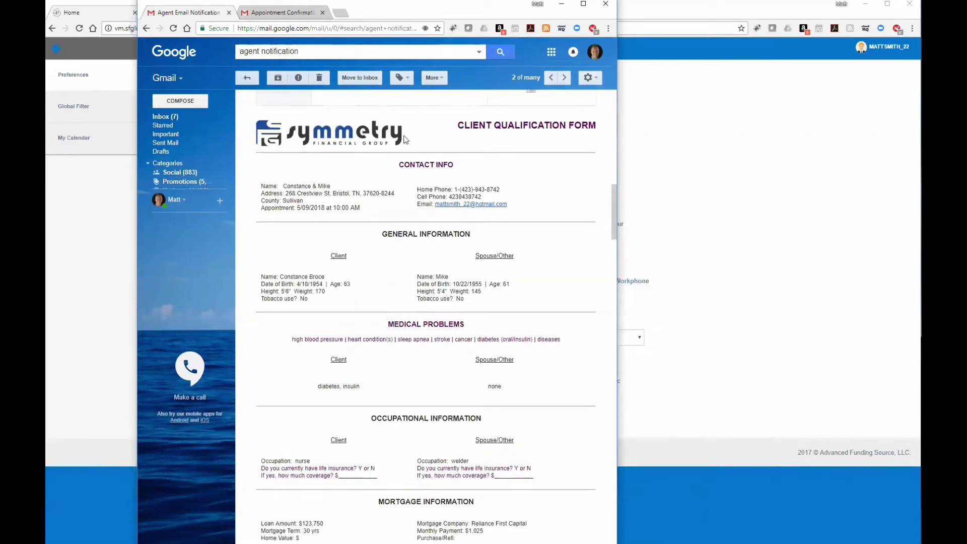
{"action": "left_click", "coordinate": [649, 6]}
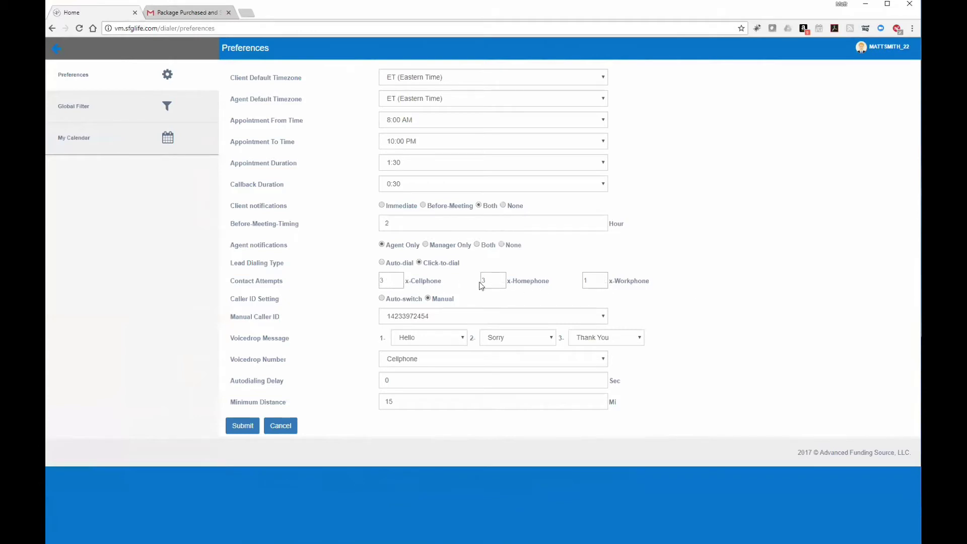
Step: Set the homephone contact attempts to 2 and the Caller ID Setting to Auto-switch
{"action": "type", "text": "2"}
{"action": "left_click", "coordinate": [342, 284]}
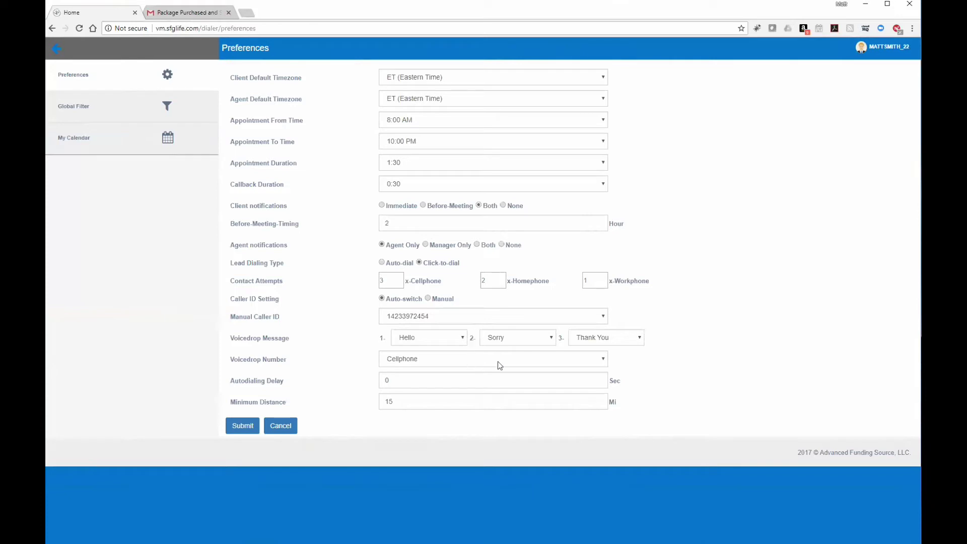
Step: Check the Voicedrop Number options and the Autodialing Delay and Minimum Distance settings, leaving them as they are
{"action": "left_click", "coordinate": [509, 358]}
{"action": "left_click", "coordinate": [343, 371]}
{"action": "double_click", "coordinate": [386, 380]}
{"action": "left_click", "coordinate": [331, 336]}
{"action": "left_click_drag", "start_coordinate": [276, 404], "coordinate": [288, 404]}
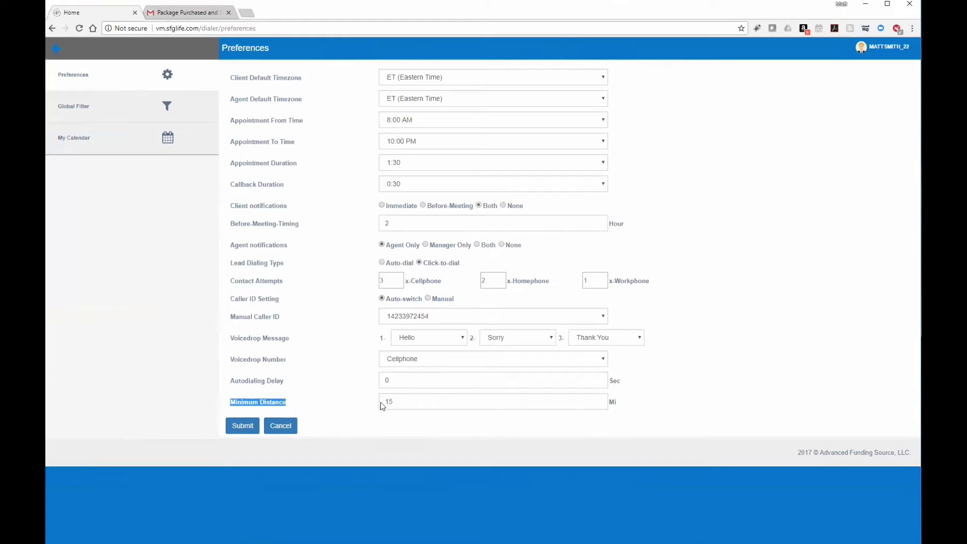
{"action": "left_click", "coordinate": [353, 402]}
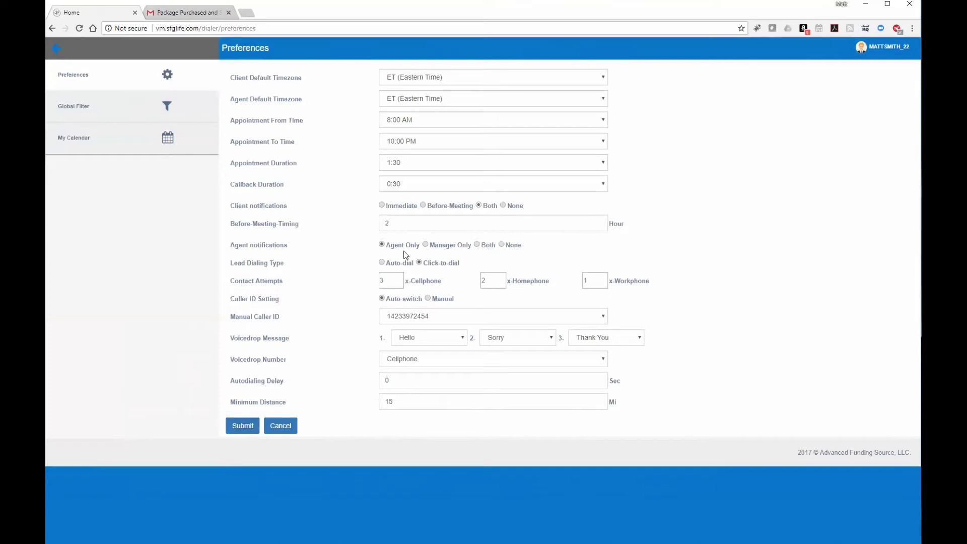
Step: Open the Global Filter settings and select the state Tennessee with the counties Greene and Hamblen
{"action": "left_click", "coordinate": [95, 110]}
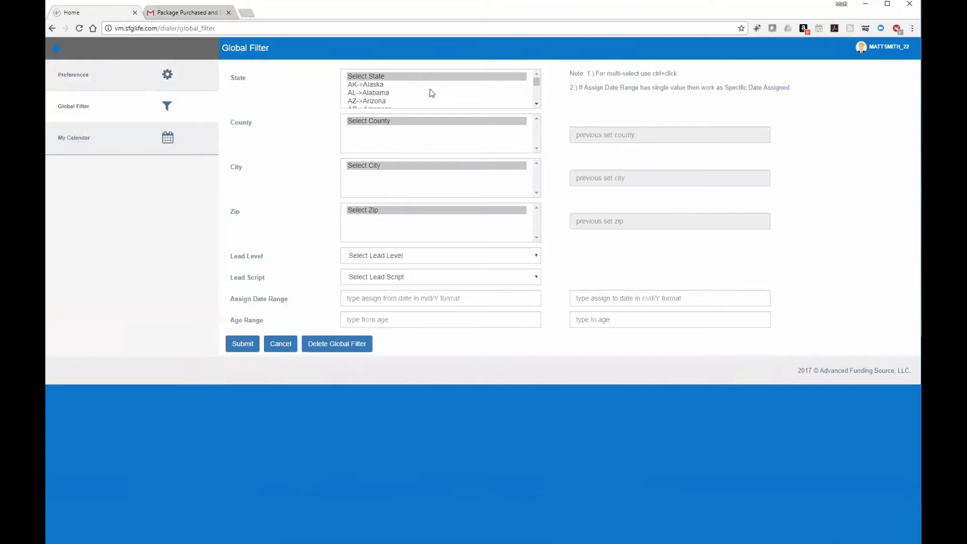
{"action": "scroll", "coordinate": [433, 95], "scroll_direction": "down", "scroll_amount": 5}
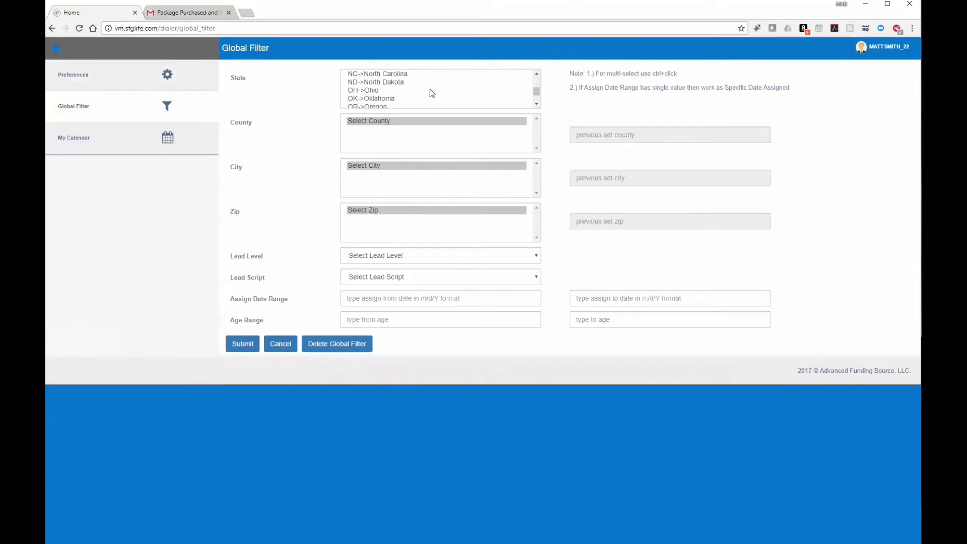
{"action": "scroll", "coordinate": [433, 96], "scroll_direction": "down", "scroll_amount": 3}
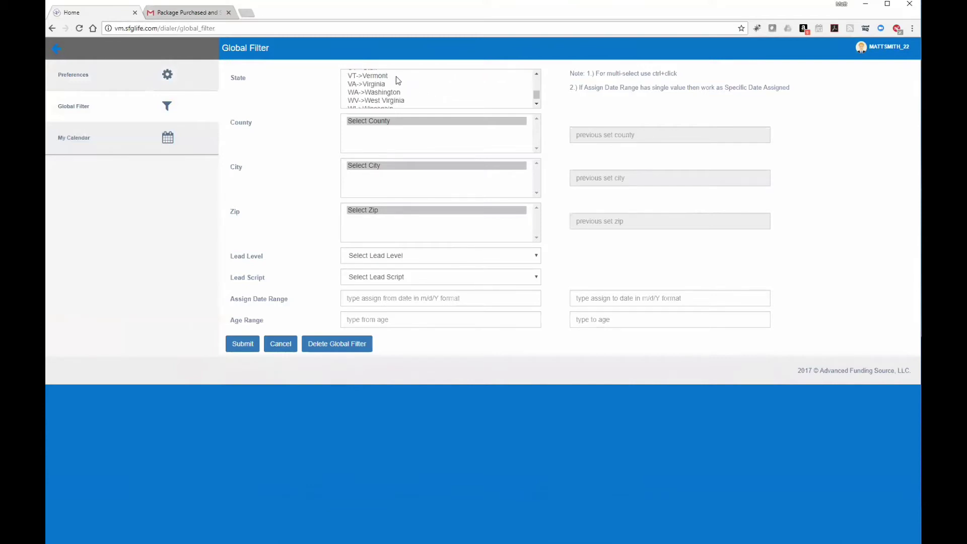
{"action": "left_click", "coordinate": [390, 99]}
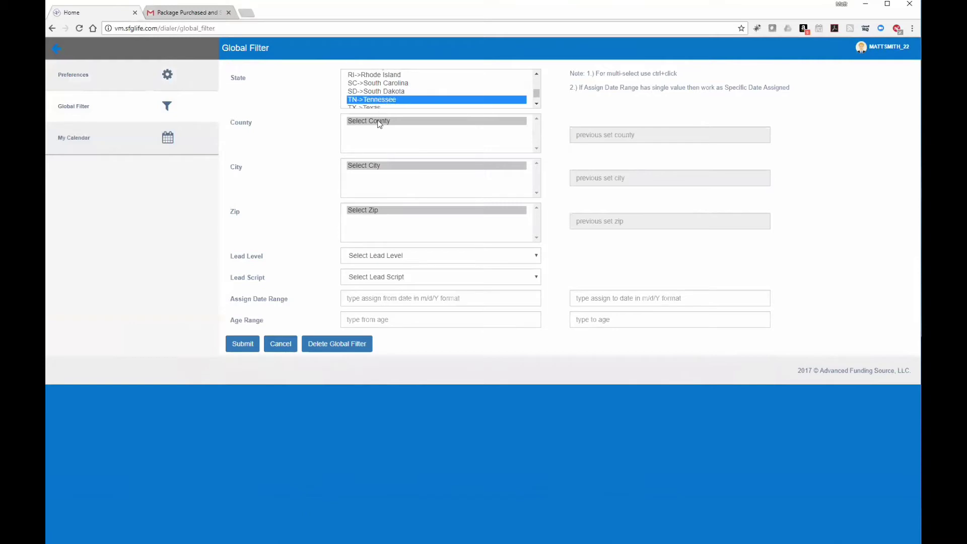
{"action": "scroll", "coordinate": [398, 135], "scroll_direction": "down", "scroll_amount": 4}
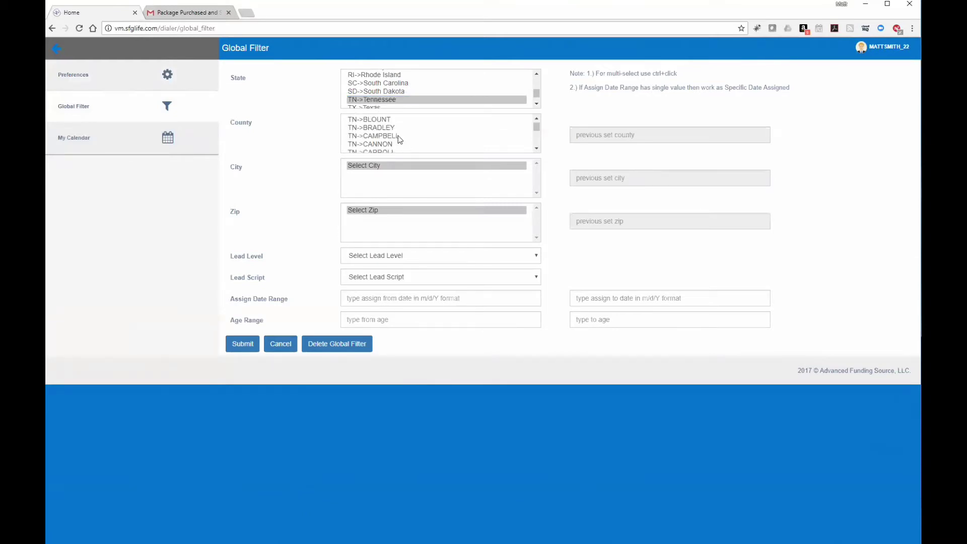
{"action": "scroll", "coordinate": [399, 136], "scroll_direction": "down", "scroll_amount": 6}
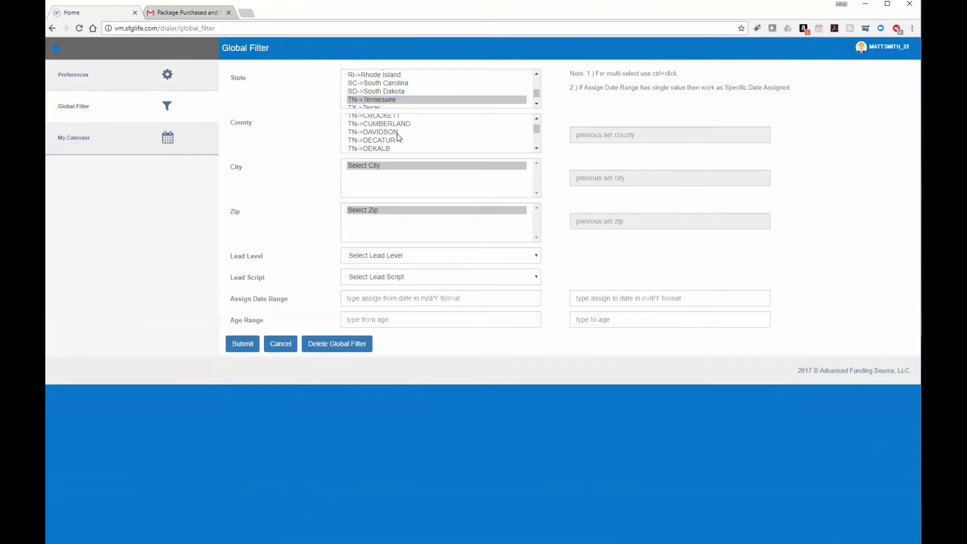
{"action": "left_click", "coordinate": [385, 126]}
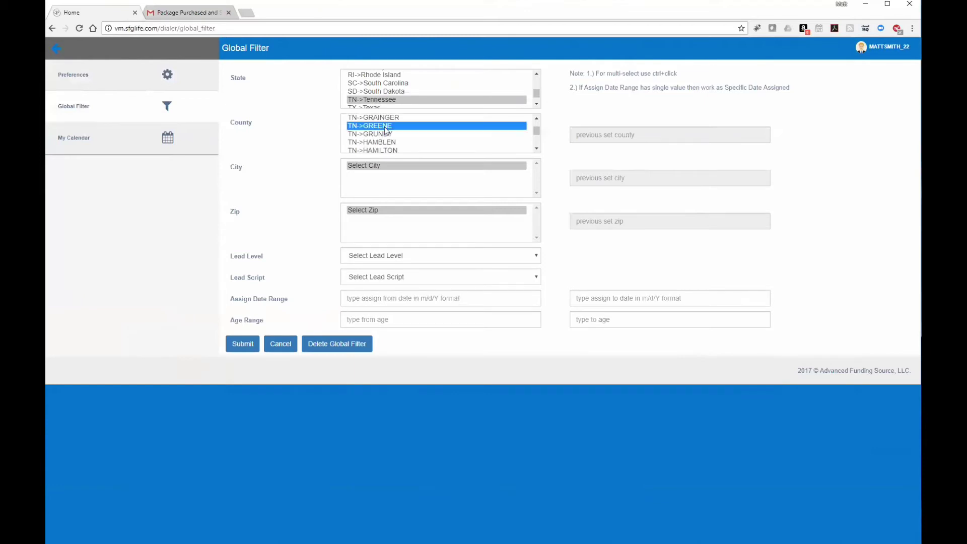
{"action": "left_click", "coordinate": [382, 142], "text": "ctrl"}
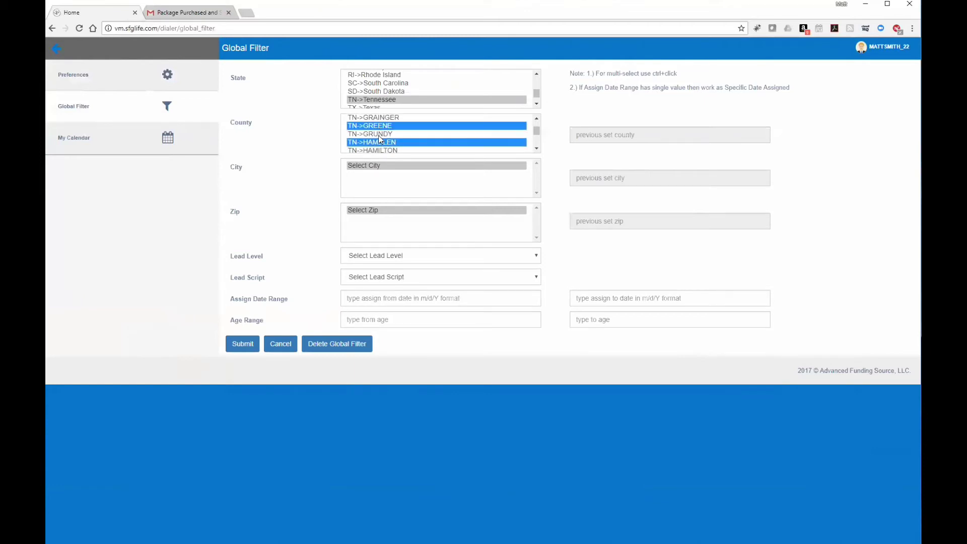
{"action": "left_click", "coordinate": [379, 166]}
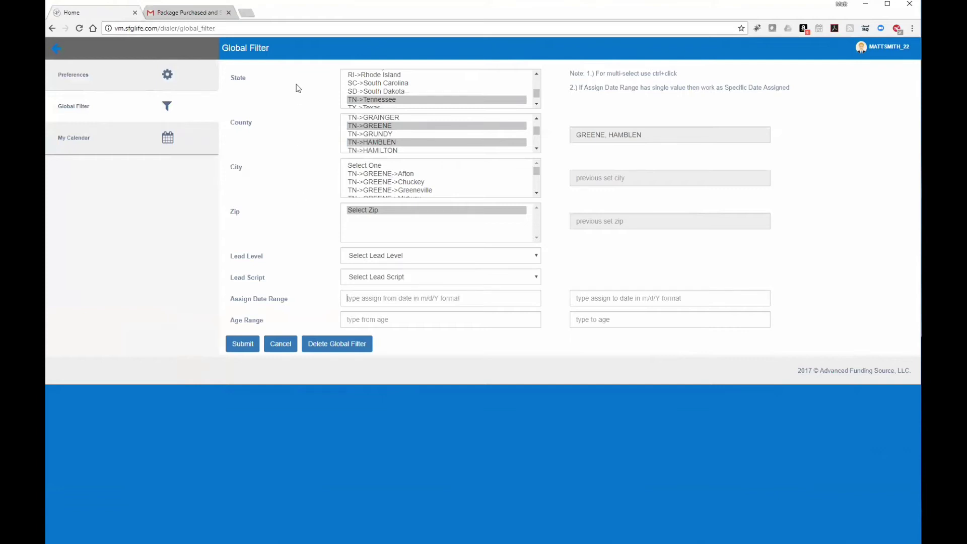
Step: Set the filter's Assign Date Range from 04/01/2018 to 05/08/2018 and submit the global filter
{"action": "left_click", "coordinate": [429, 298]}
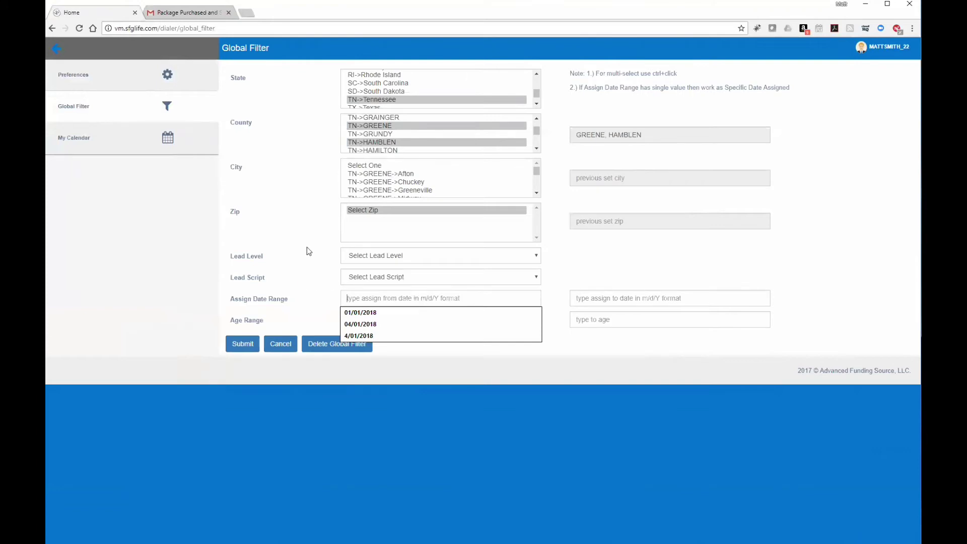
{"action": "left_click", "coordinate": [360, 325]}
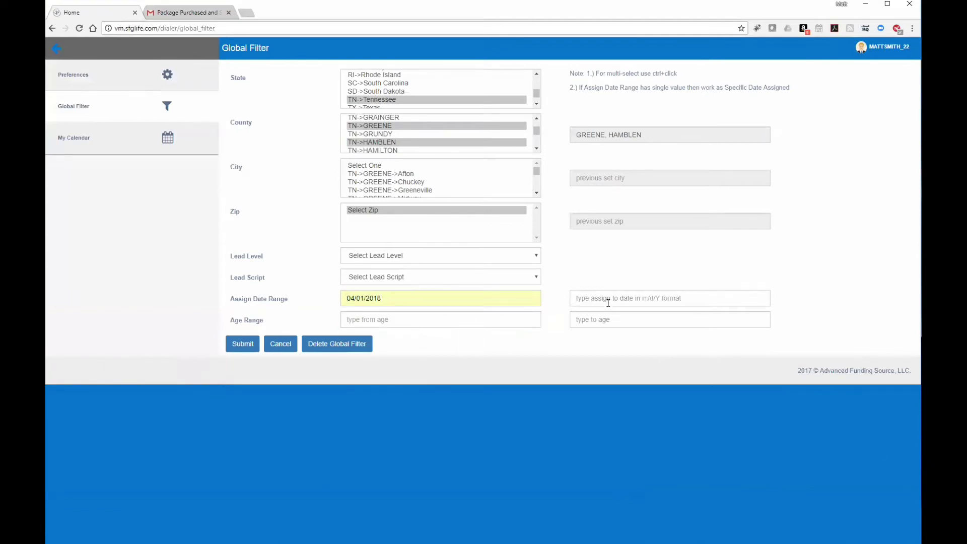
{"action": "type", "text": "05/08/2018"}
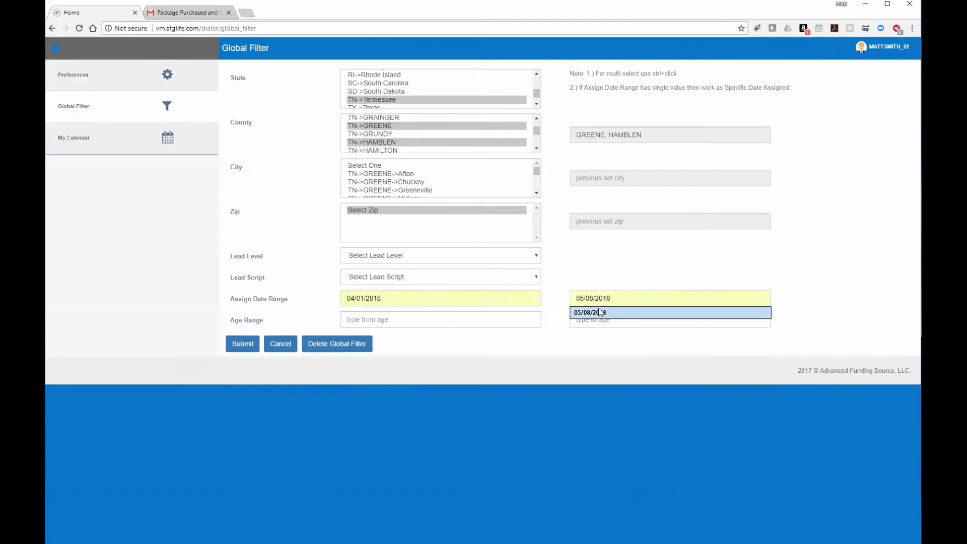
{"action": "left_click", "coordinate": [600, 313]}
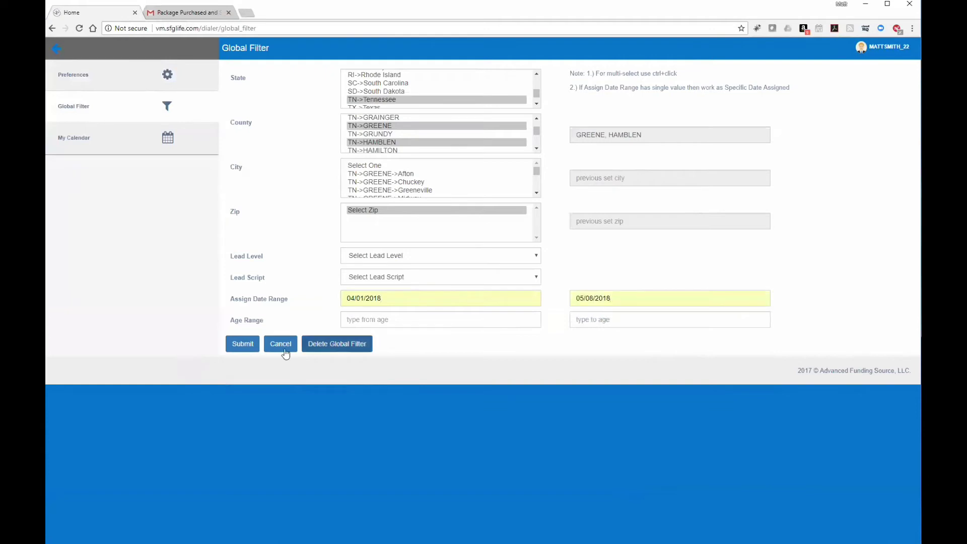
{"action": "left_click", "coordinate": [242, 345]}
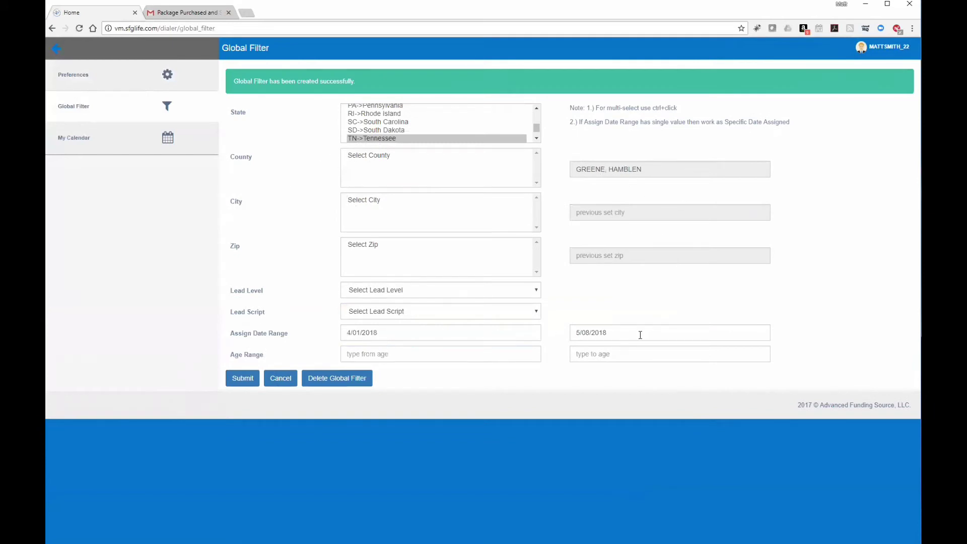
Step: Check the submitted filter's Assign Date Range and delete the global filter
{"action": "left_click_drag", "start_coordinate": [236, 336], "coordinate": [289, 335]}
{"action": "left_click", "coordinate": [289, 335]}
{"action": "left_click", "coordinate": [338, 382]}
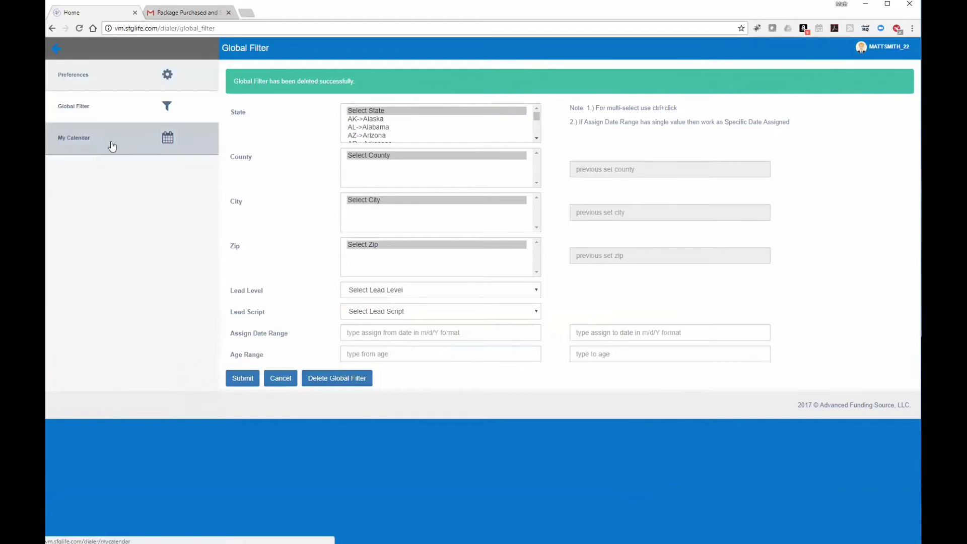
Step: Open My Calendar and delete the dialer's Google Calendar access
{"action": "left_click", "coordinate": [130, 144]}
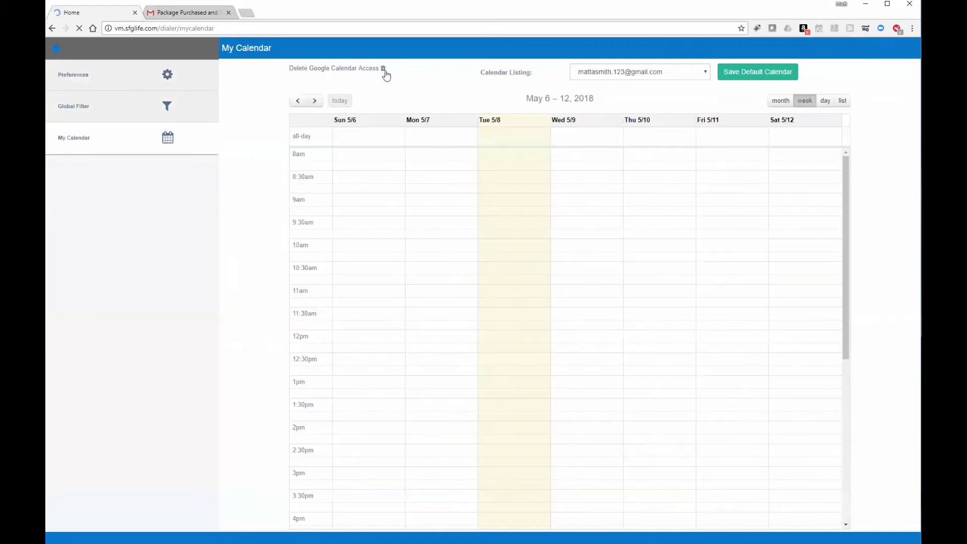
{"action": "left_click", "coordinate": [382, 69]}
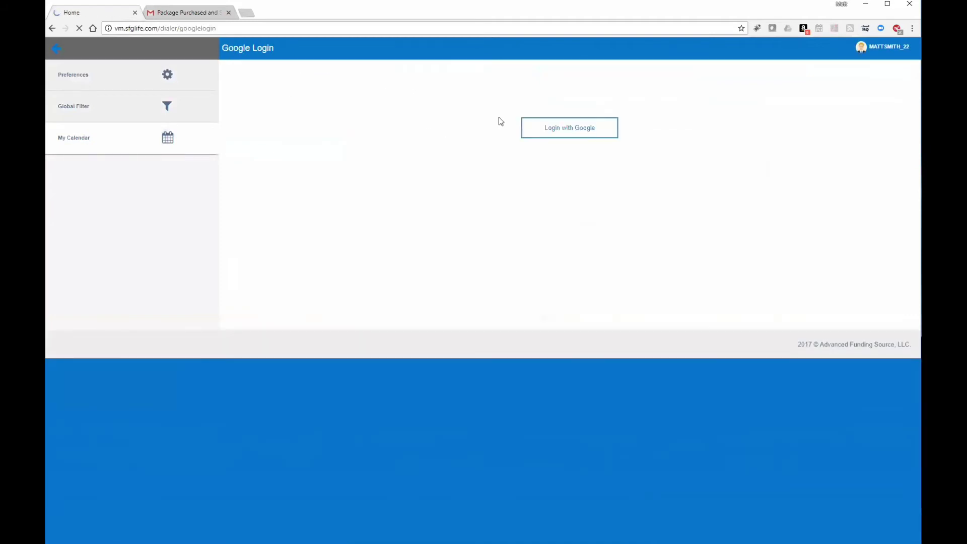
Step: Log in with the first listed Google account and allow sfgvirtualmentor.com to manage its calendars, reconnecting My Calendar
{"action": "left_click", "coordinate": [569, 132]}
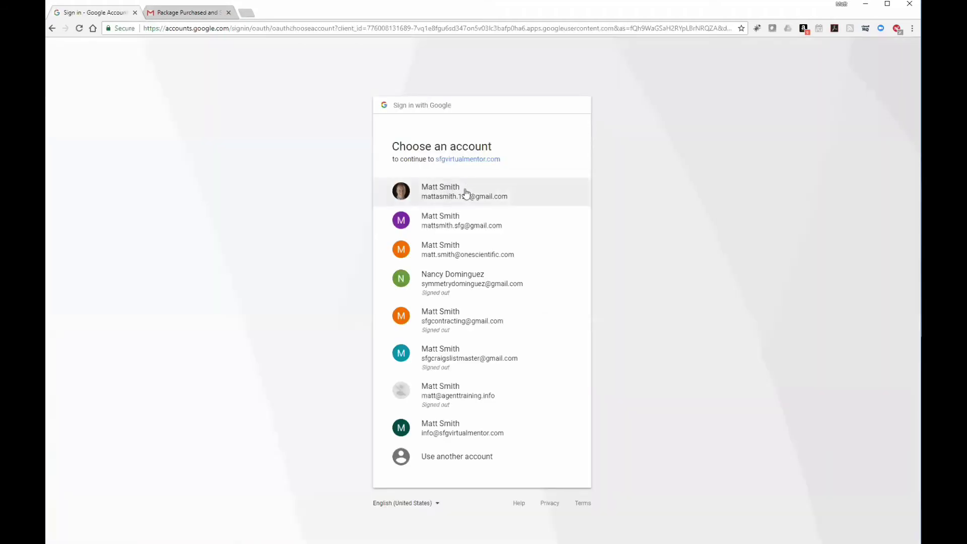
{"action": "left_click", "coordinate": [442, 197]}
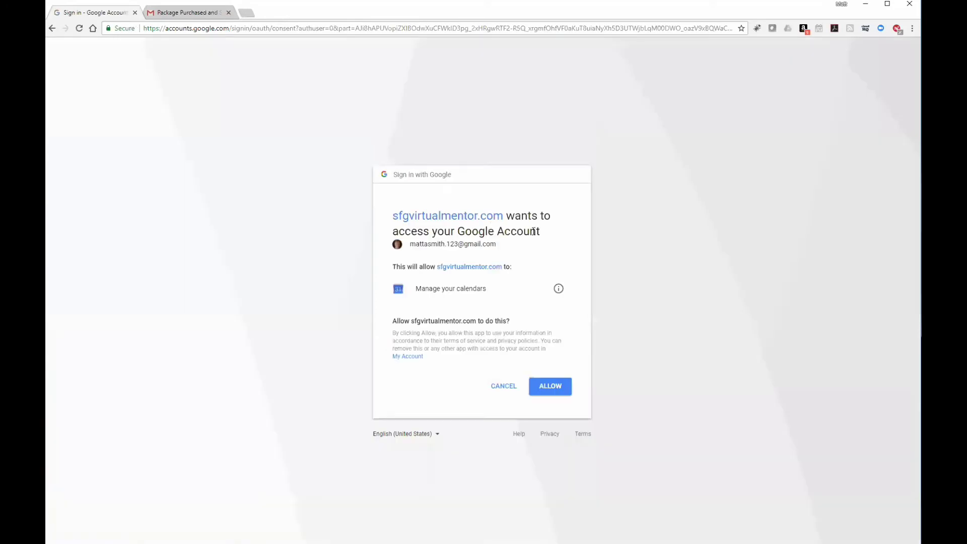
{"action": "left_click", "coordinate": [552, 386]}
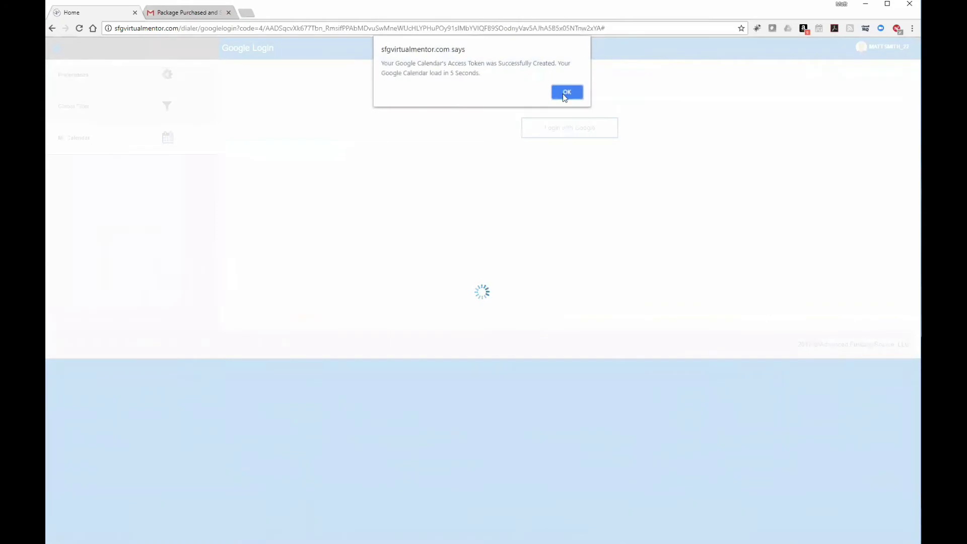
{"action": "left_click", "coordinate": [565, 89]}
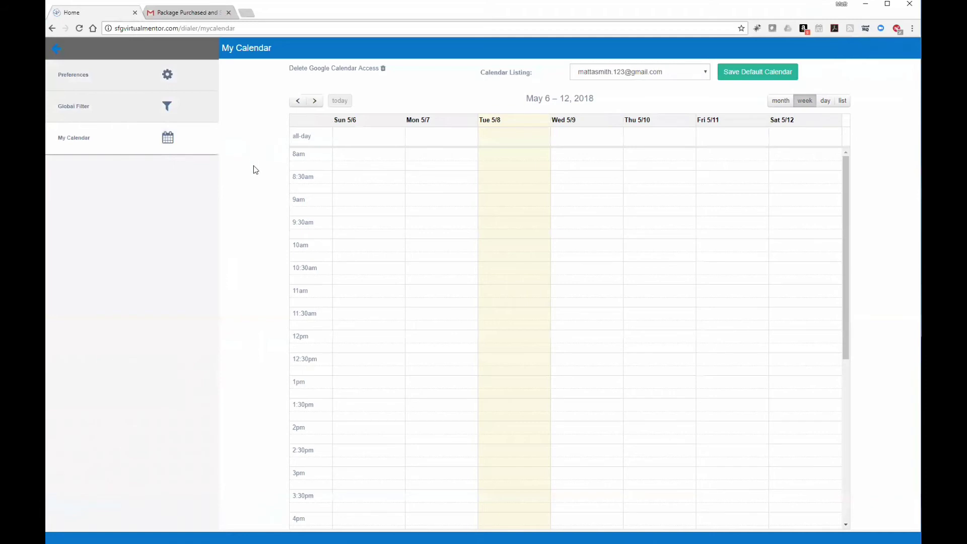
{"action": "mouse_move", "coordinate": [365, 195]}
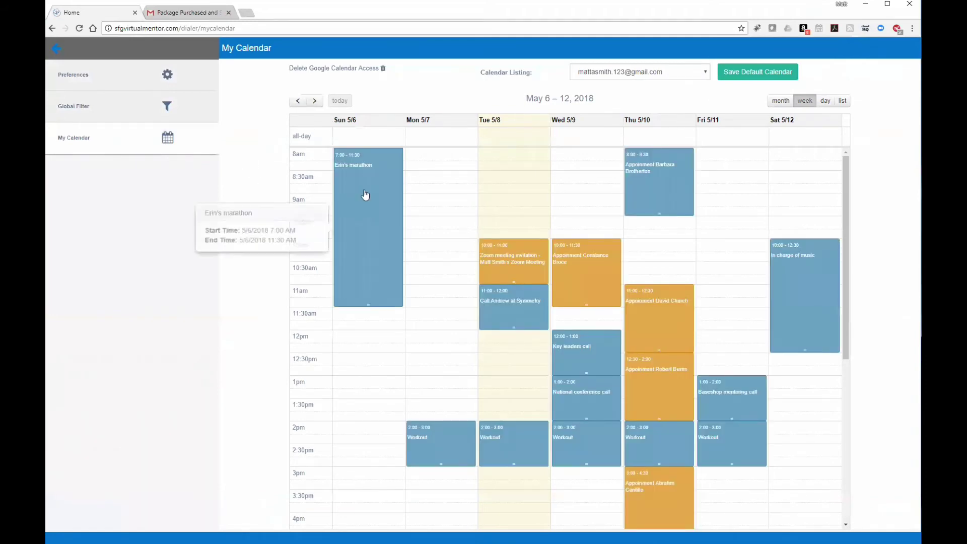
Step: Look through the following week in My Calendar, go back to the current week and return to the dialer
{"action": "left_click", "coordinate": [317, 101]}
{"action": "left_click", "coordinate": [298, 101]}
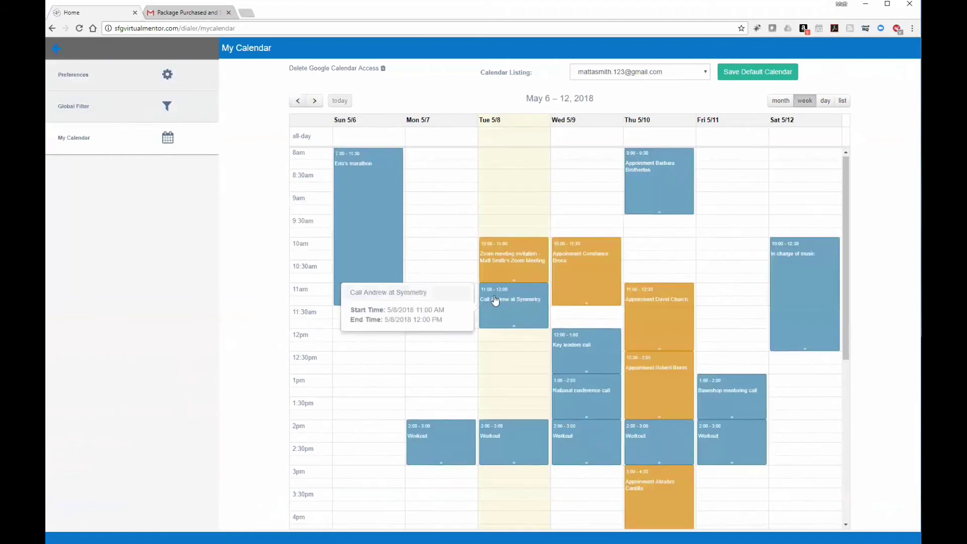
{"action": "left_click", "coordinate": [54, 50]}
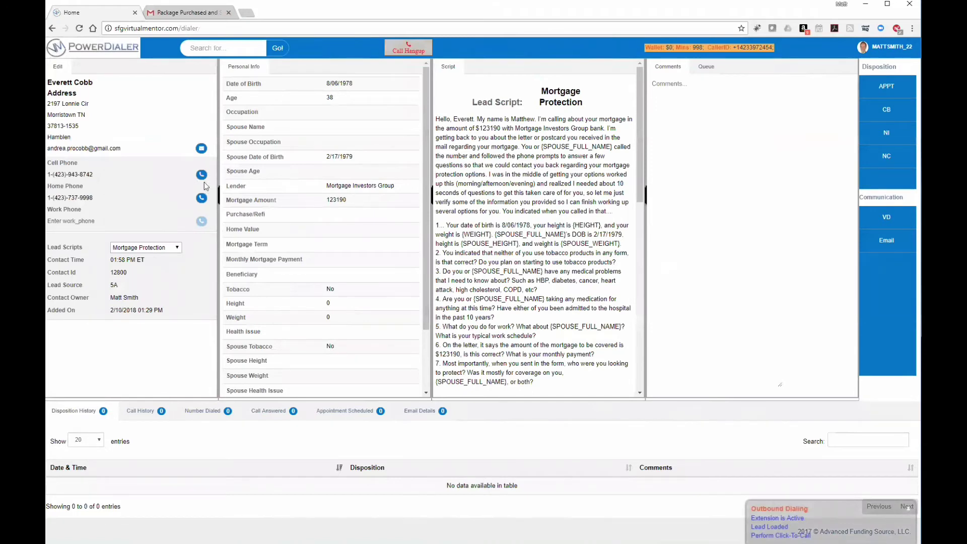
Step: Set the Lead Dialing Type to Auto-dial in the preferences, submit them and return to the dialer
{"action": "left_click", "coordinate": [879, 50]}
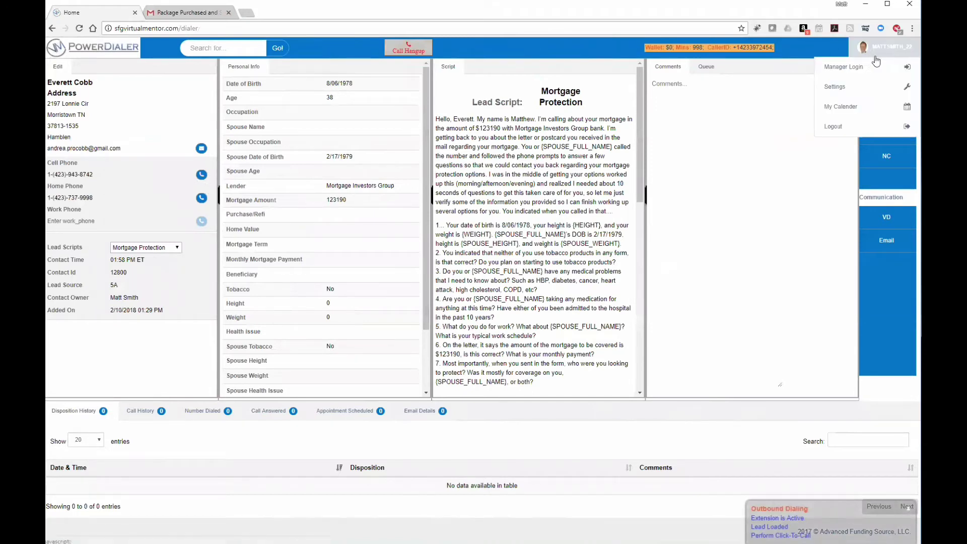
{"action": "left_click", "coordinate": [844, 88]}
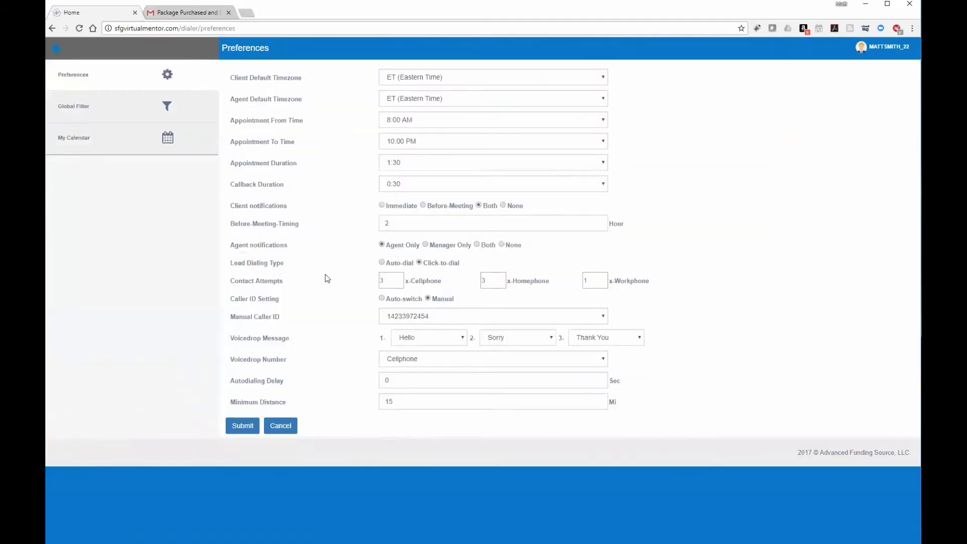
{"action": "left_click", "coordinate": [381, 262]}
{"action": "left_click", "coordinate": [243, 426]}
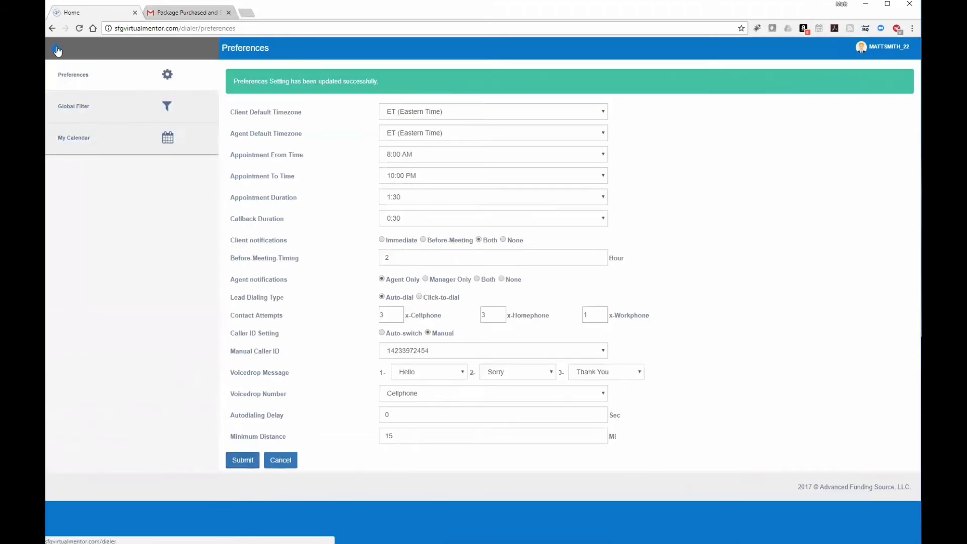
{"action": "left_click", "coordinate": [57, 50]}
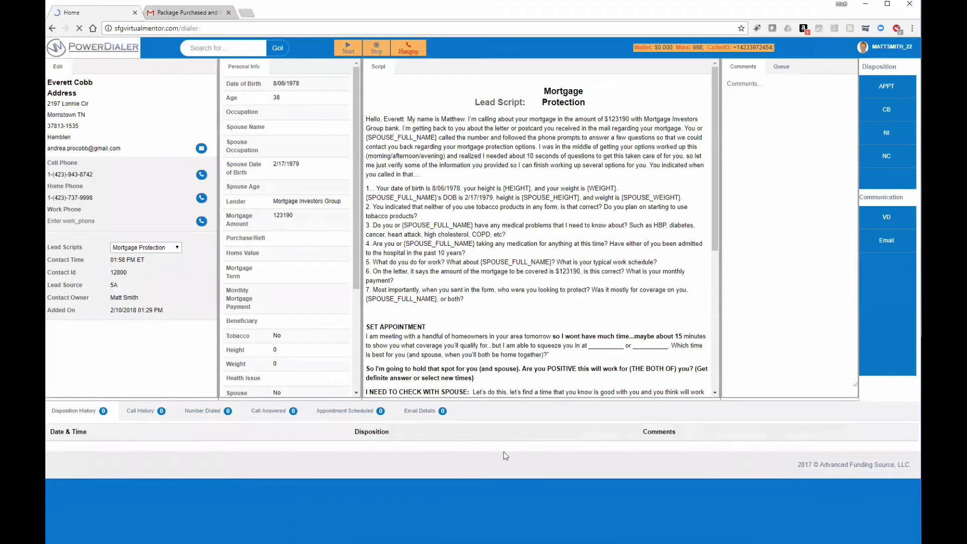
Step: Dismiss the phone registration alert and check the SIP account listed in the X-Lite softphone's account settings
{"action": "left_click", "coordinate": [565, 94]}
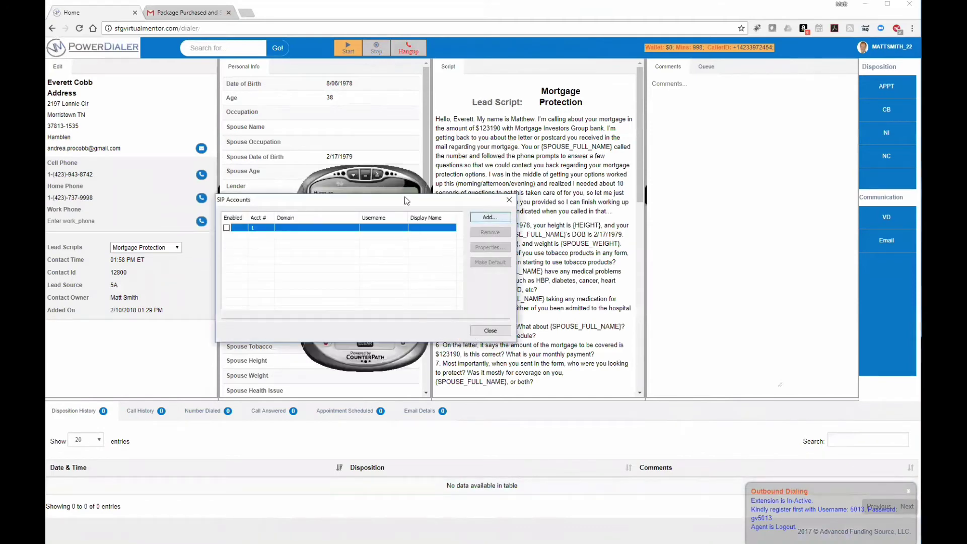
{"action": "left_click_drag", "start_coordinate": [437, 200], "coordinate": [446, 216]}
{"action": "left_click", "coordinate": [516, 217]}
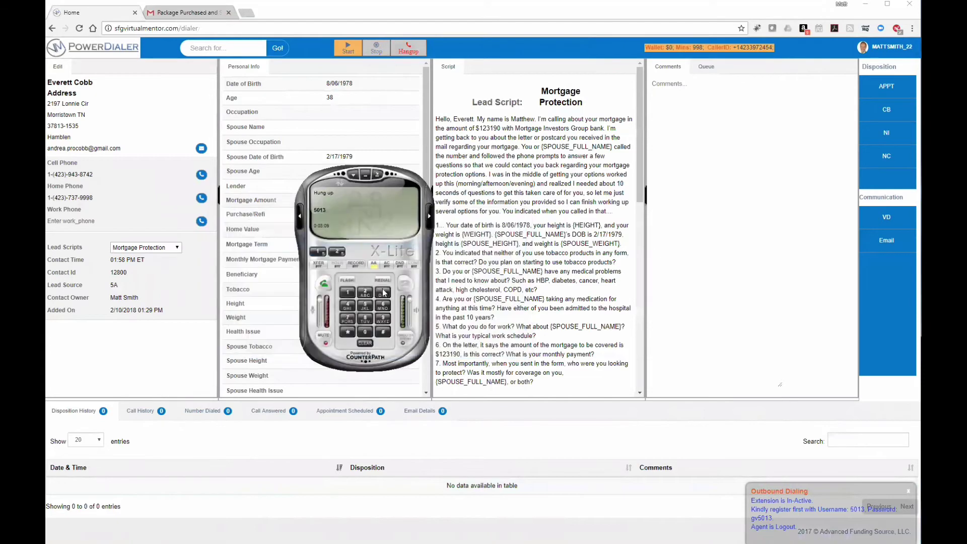
{"action": "left_click", "coordinate": [351, 176]}
{"action": "left_click", "coordinate": [375, 199]}
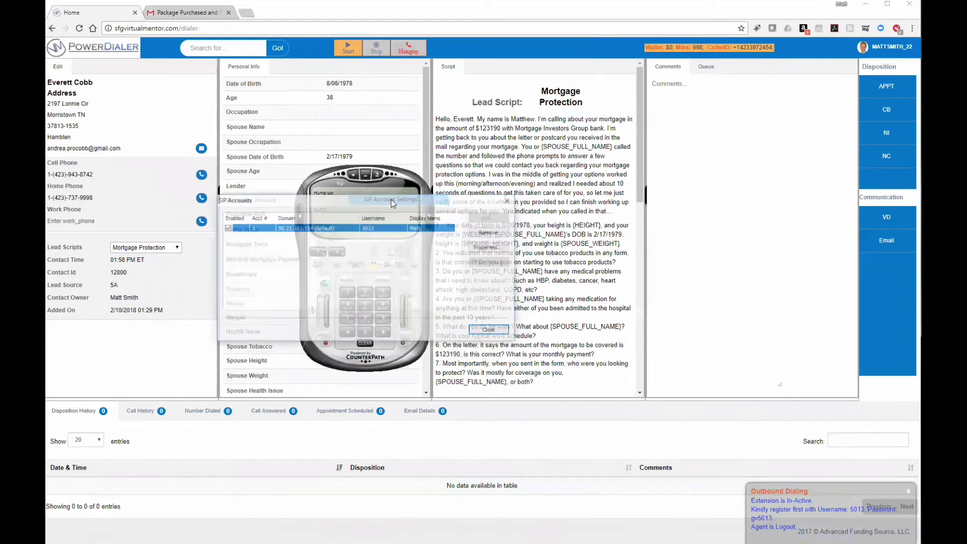
{"action": "left_click", "coordinate": [507, 332]}
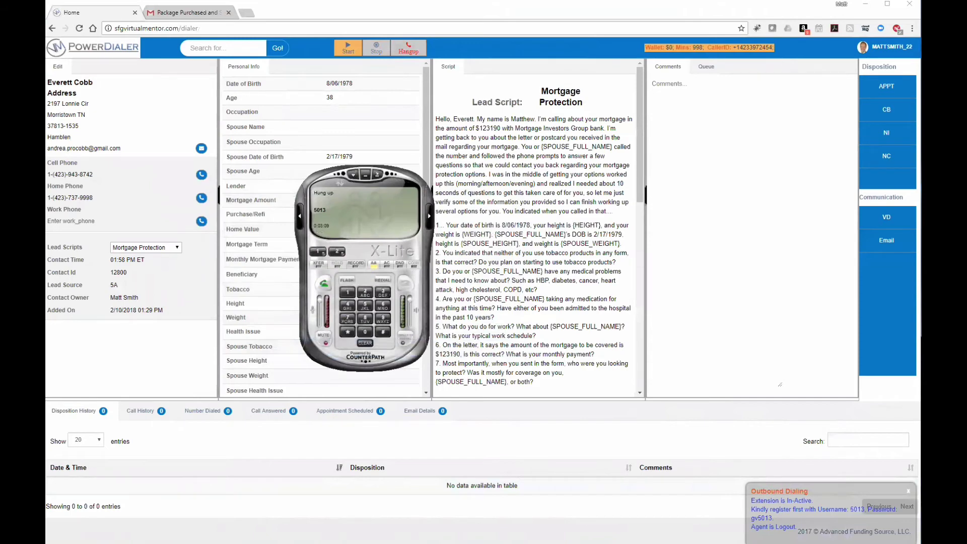
Step: Try to start autodialing the loaded lead and dismiss the phone registration alert
{"action": "left_click", "coordinate": [343, 55]}
{"action": "left_click", "coordinate": [345, 54]}
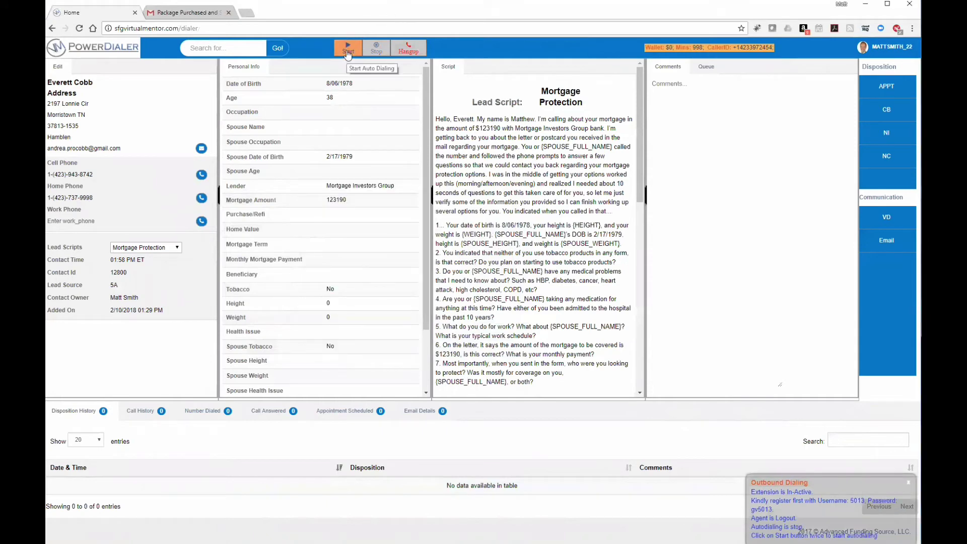
{"action": "left_click", "coordinate": [347, 55]}
{"action": "left_click", "coordinate": [574, 92]}
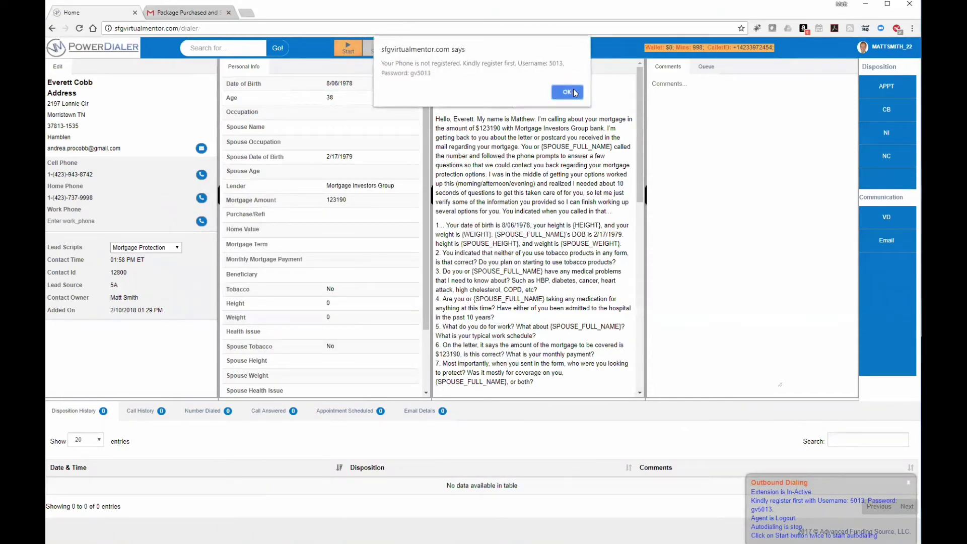
{"action": "left_click", "coordinate": [573, 91]}
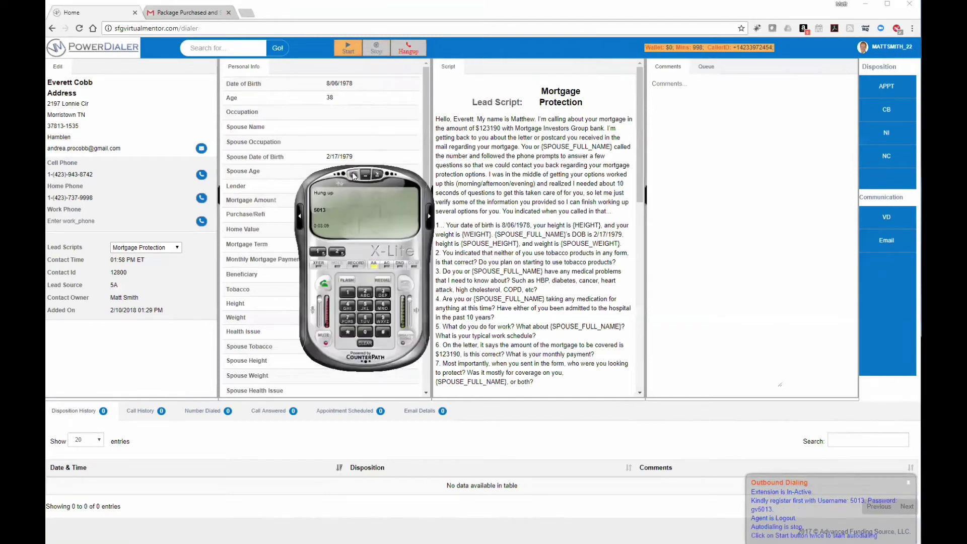
Step: Re-register the X-Lite softphone by opening its SIP account properties, confirming them and closing the account settings
{"action": "left_click", "coordinate": [354, 176]}
{"action": "left_click", "coordinate": [360, 202]}
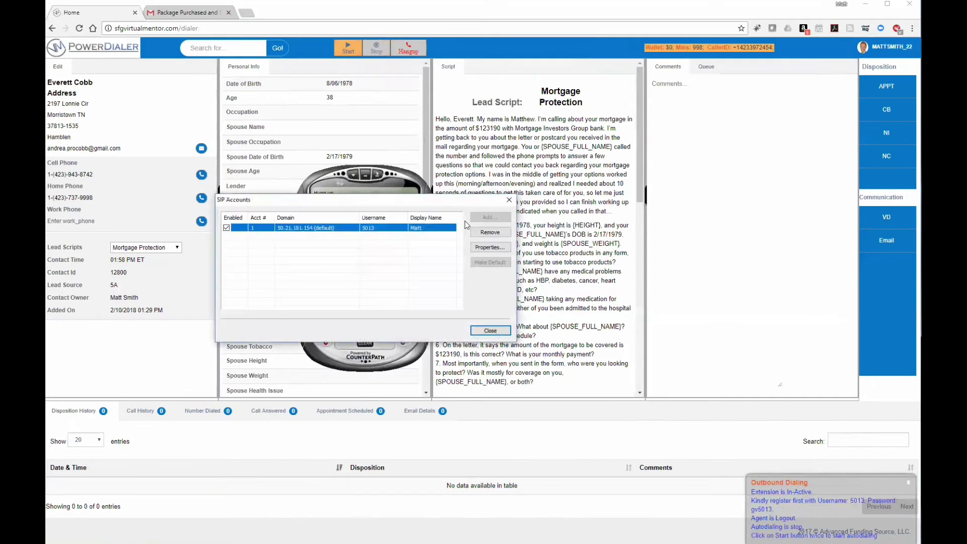
{"action": "double_click", "coordinate": [405, 228]}
{"action": "left_click", "coordinate": [334, 434]}
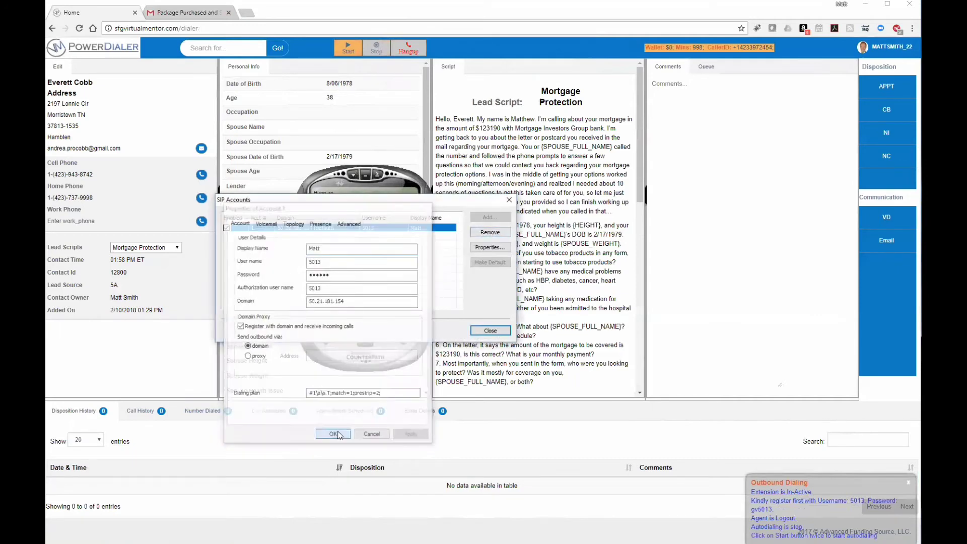
{"action": "left_click", "coordinate": [502, 331]}
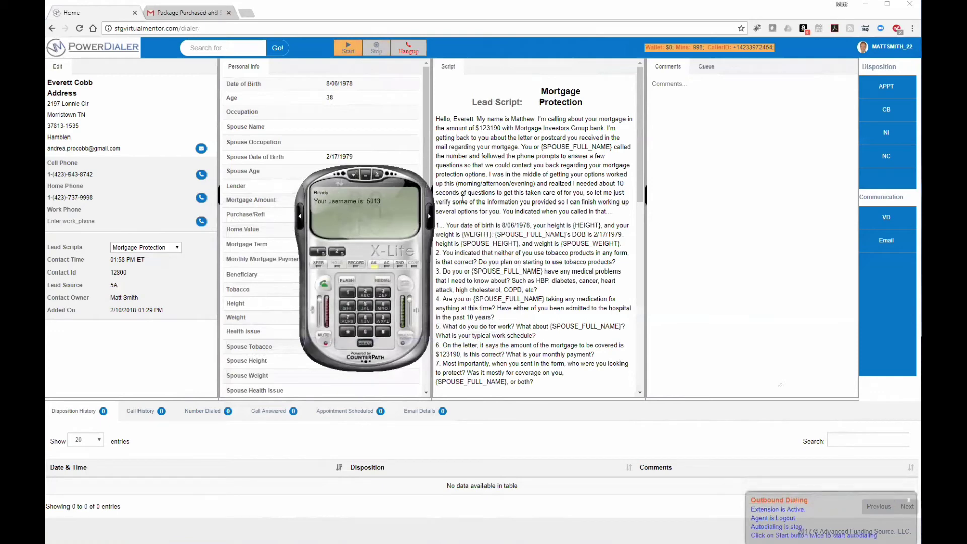
Step: Return to PowerDialer, log the agent in again and start autodialing the loaded lead
{"action": "left_click", "coordinate": [493, 11]}
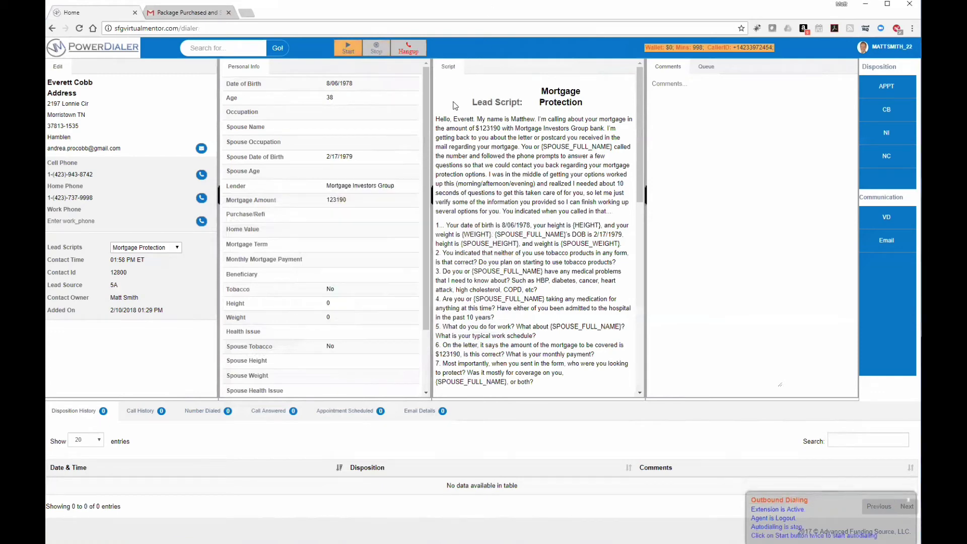
{"action": "left_click", "coordinate": [348, 48]}
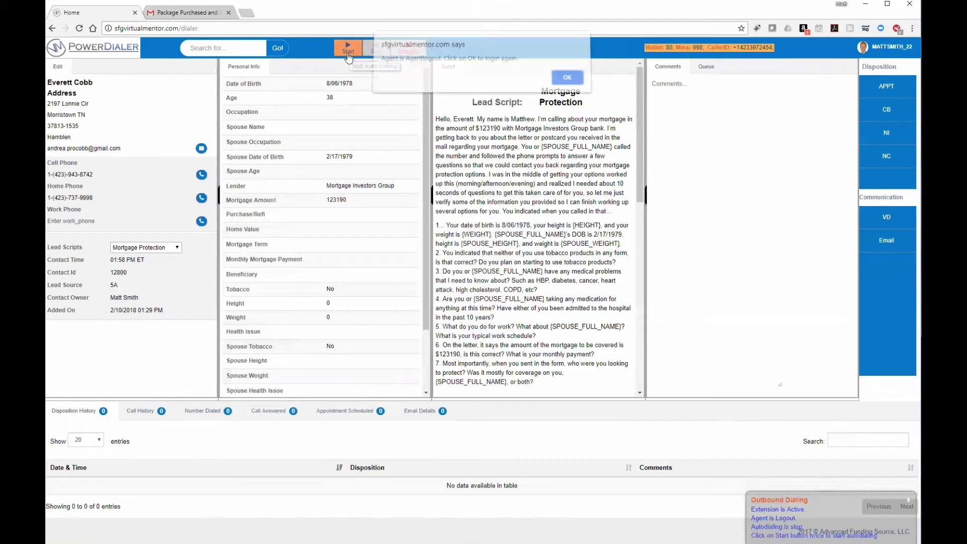
{"action": "left_click", "coordinate": [566, 83]}
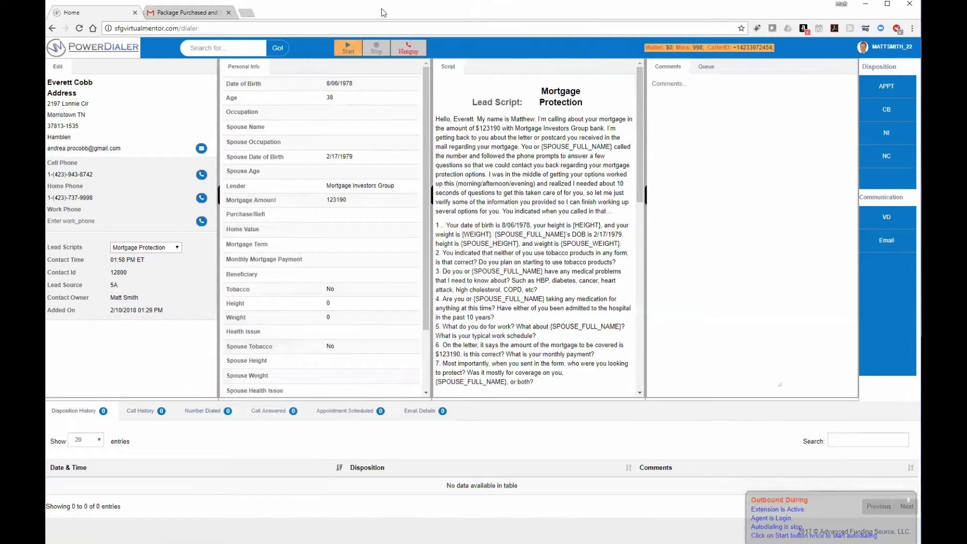
{"action": "left_click", "coordinate": [340, 46]}
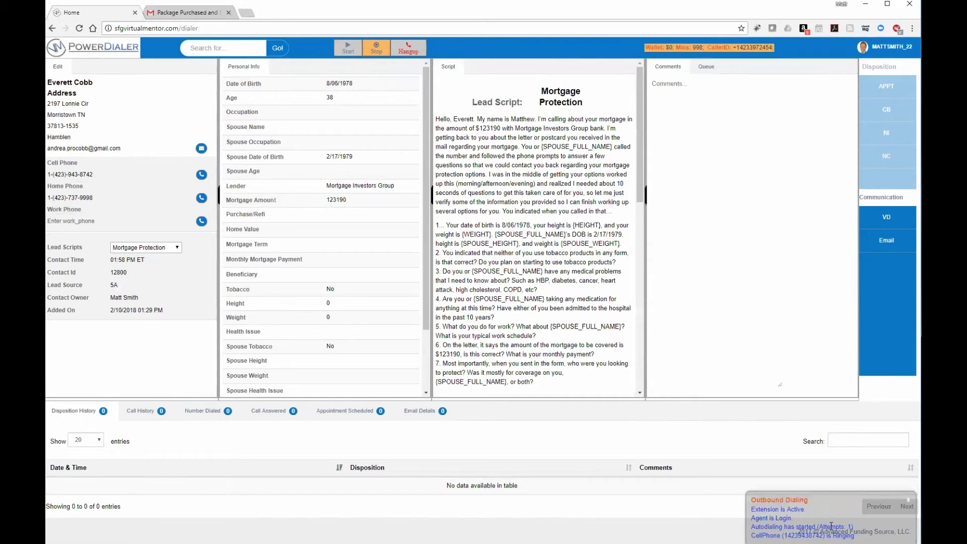
Step: Follow the attempt counter and the number being dialed in the Outbound Dialing status
{"action": "left_click_drag", "start_coordinate": [819, 527], "coordinate": [853, 526]}
{"action": "left_click_drag", "start_coordinate": [789, 536], "coordinate": [823, 534]}
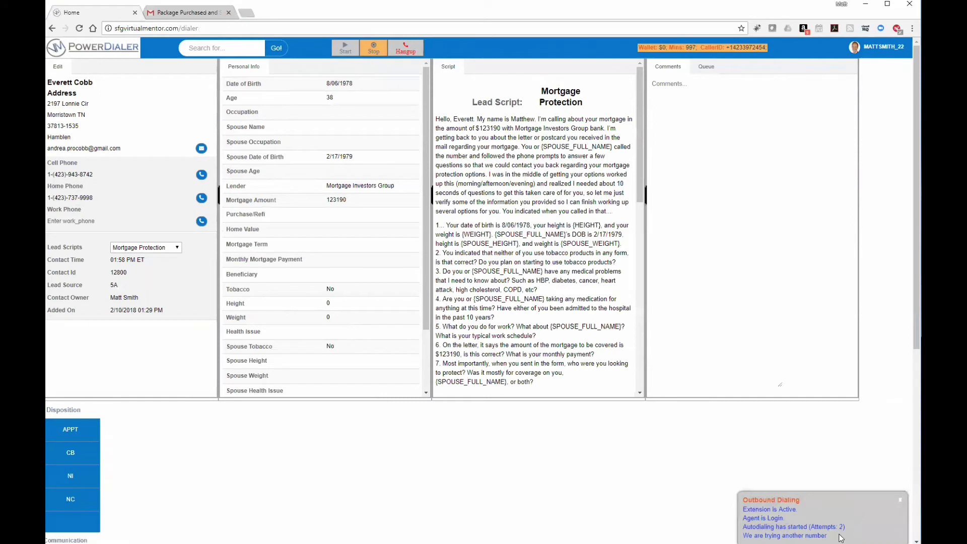
{"action": "left_click_drag", "start_coordinate": [813, 527], "coordinate": [843, 525]}
{"action": "left_click_drag", "start_coordinate": [839, 526], "coordinate": [815, 527]}
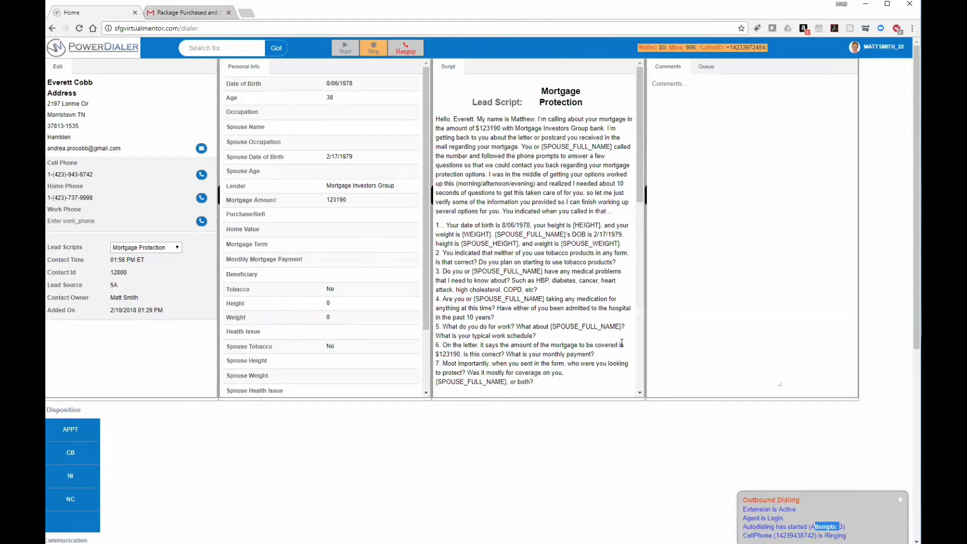
Step: Stop autodialing and give the current lead the NC disposition to load the next lead
{"action": "left_click", "coordinate": [373, 48]}
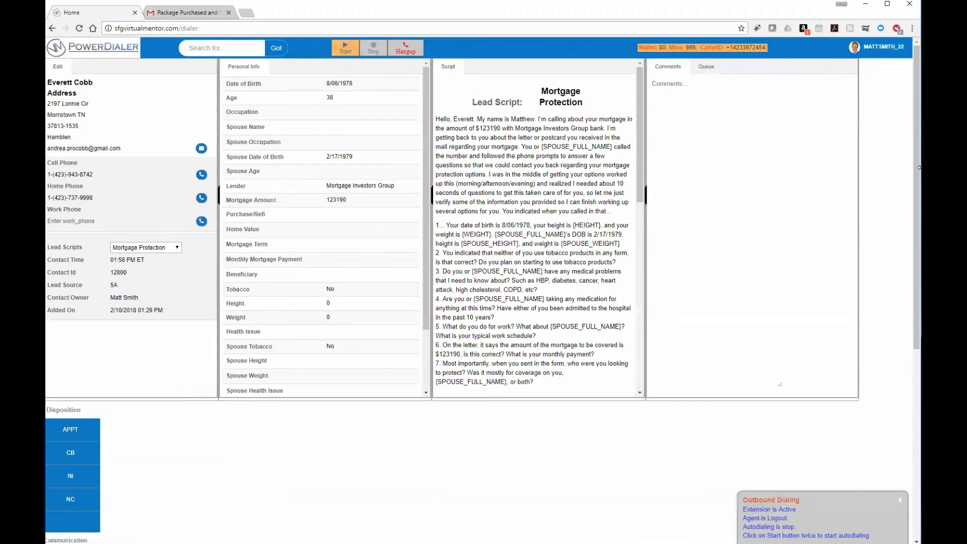
{"action": "left_click_drag", "start_coordinate": [919, 168], "coordinate": [913, 167]}
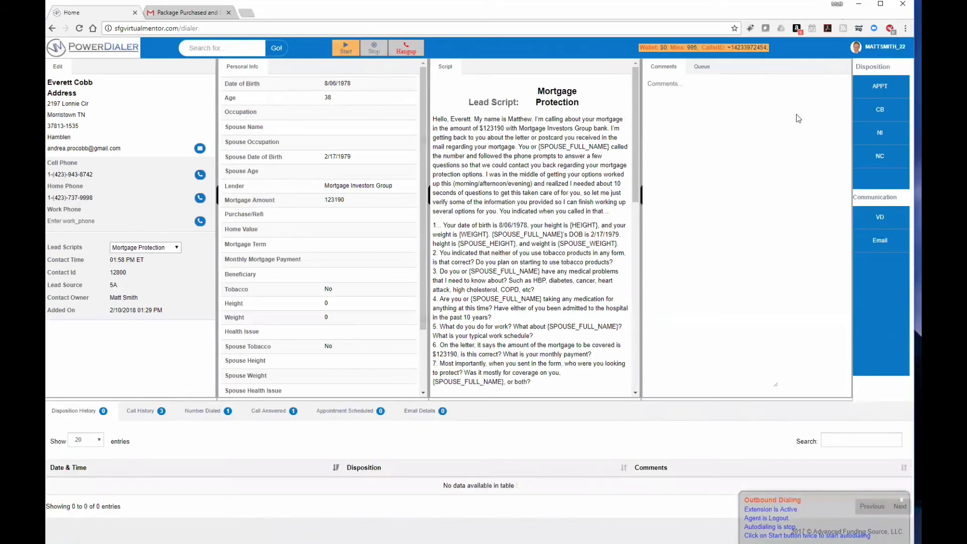
{"action": "left_click", "coordinate": [881, 160]}
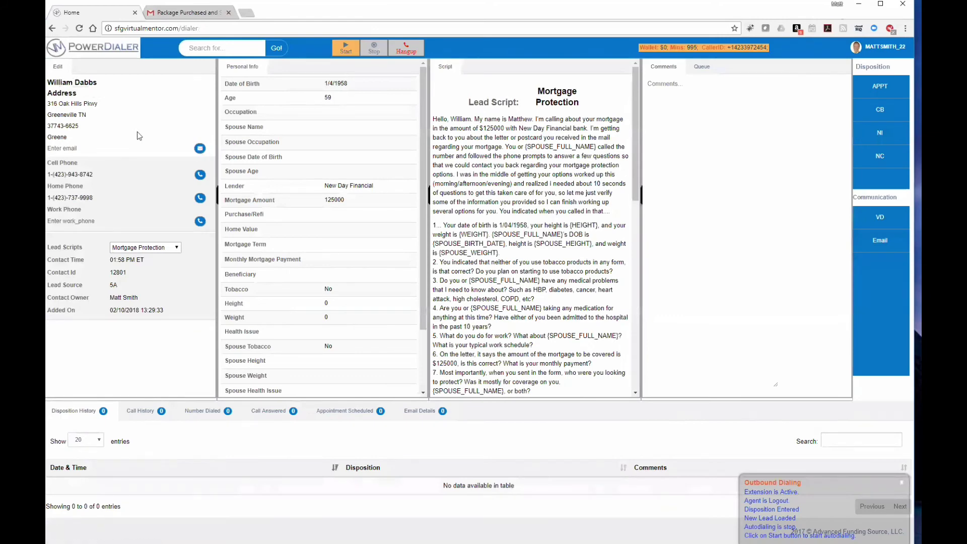
{"action": "left_click", "coordinate": [345, 48]}
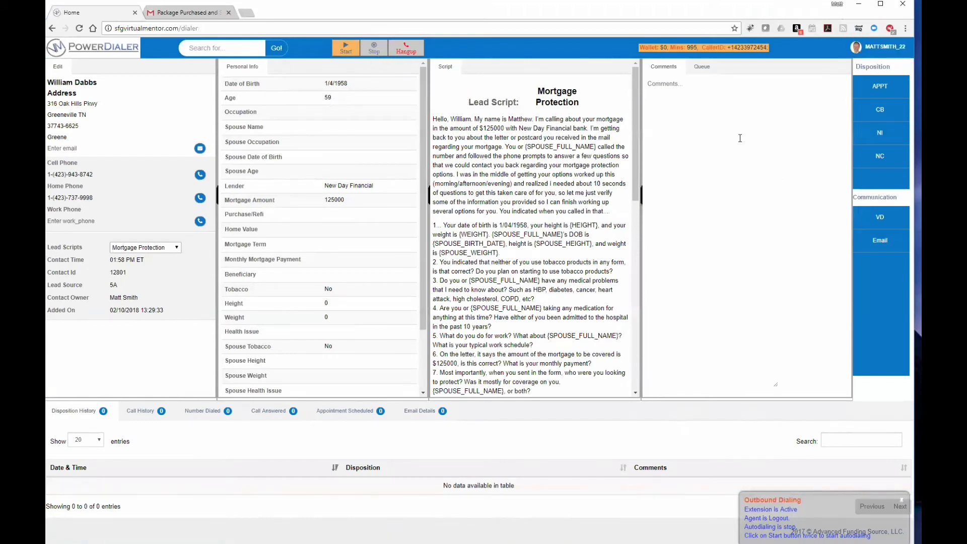
Step: Switch to the manager site, open the Dialer's Package page and examine the minutes included in the Basic and Manager plans
{"action": "left_click", "coordinate": [879, 47]}
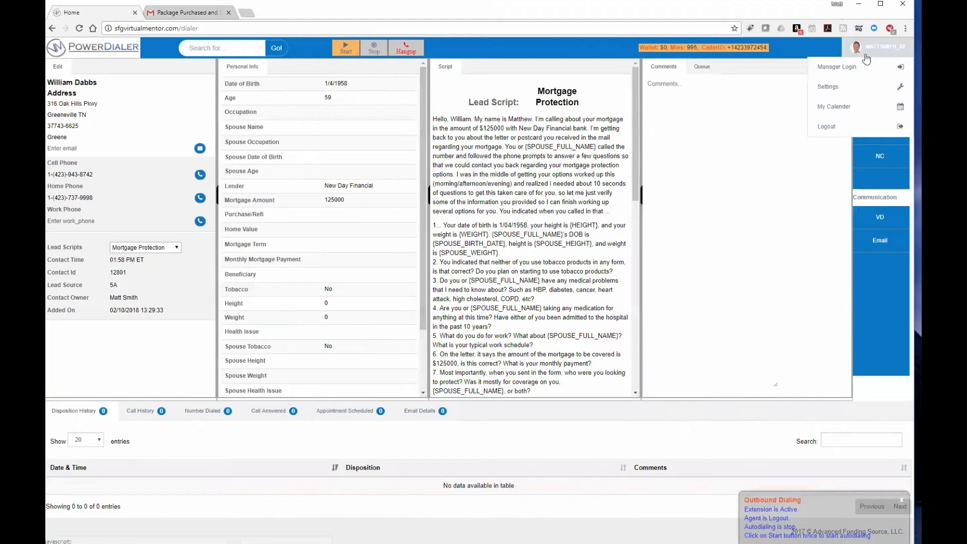
{"action": "left_click", "coordinate": [847, 73]}
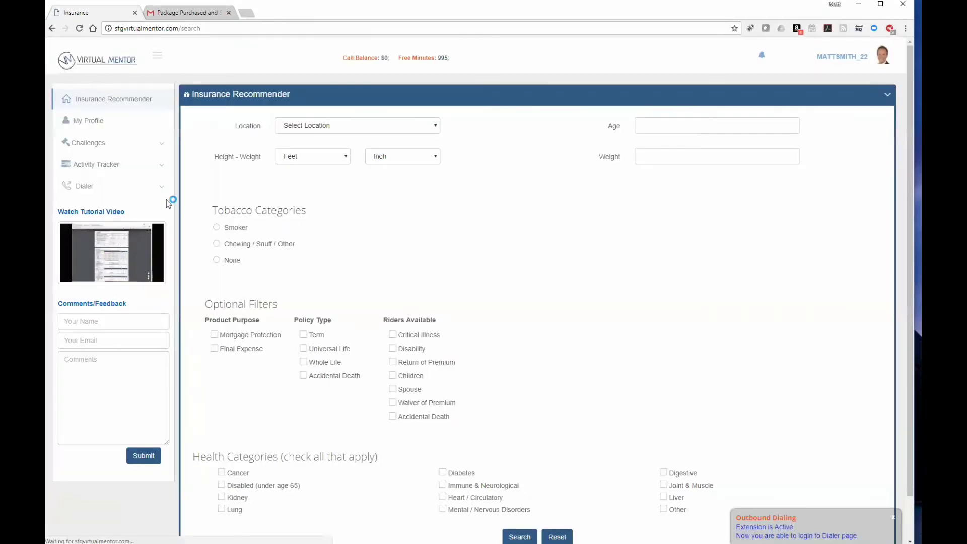
{"action": "left_click", "coordinate": [134, 189]}
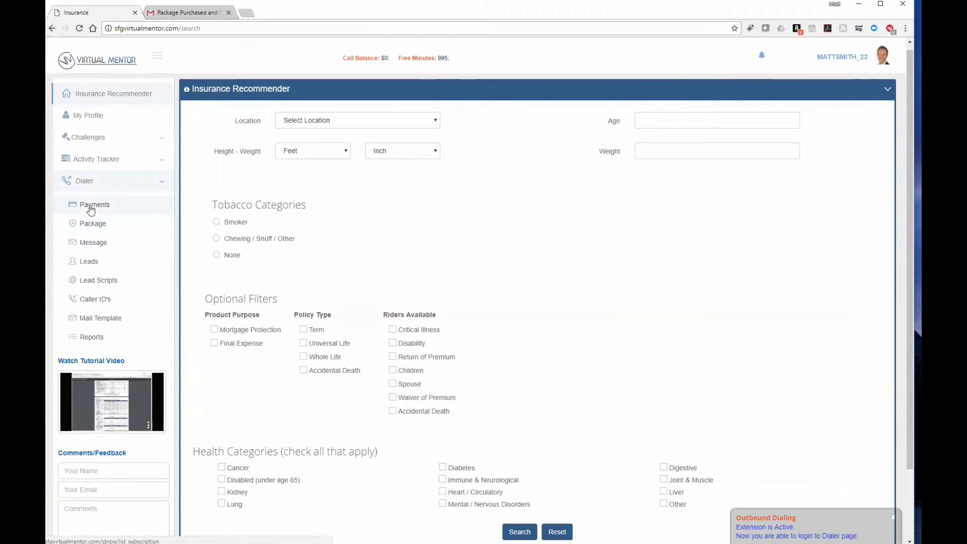
{"action": "left_click", "coordinate": [96, 223]}
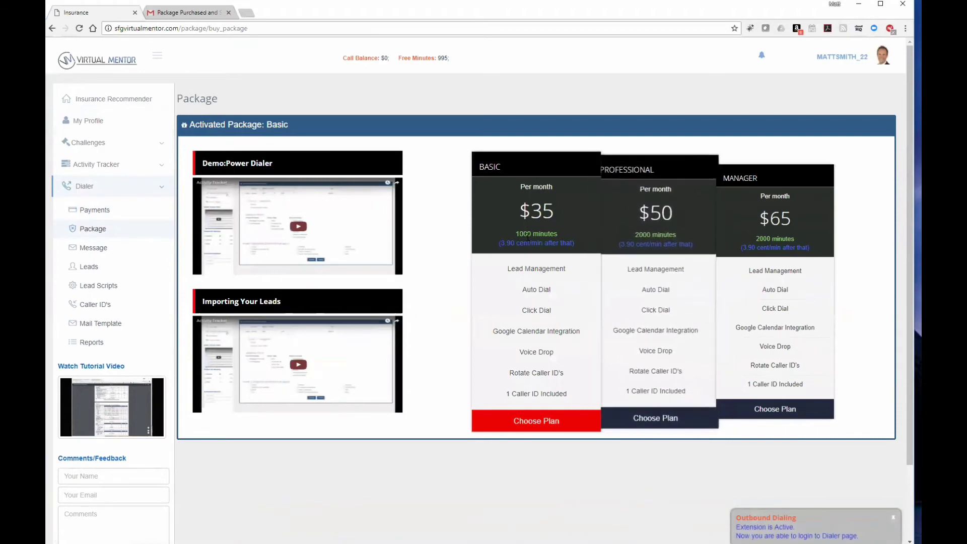
{"action": "left_click_drag", "start_coordinate": [531, 233], "coordinate": [519, 233]}
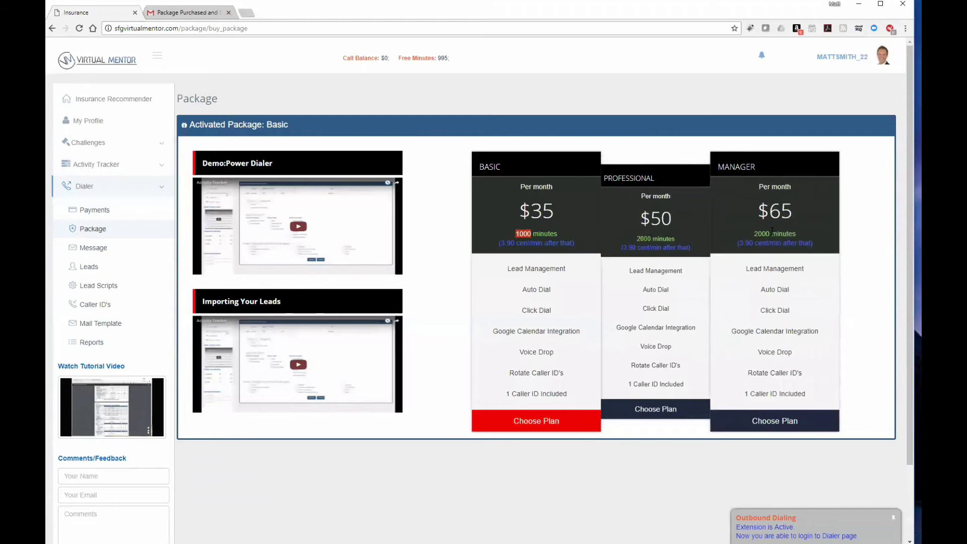
{"action": "left_click_drag", "start_coordinate": [770, 233], "coordinate": [756, 233]}
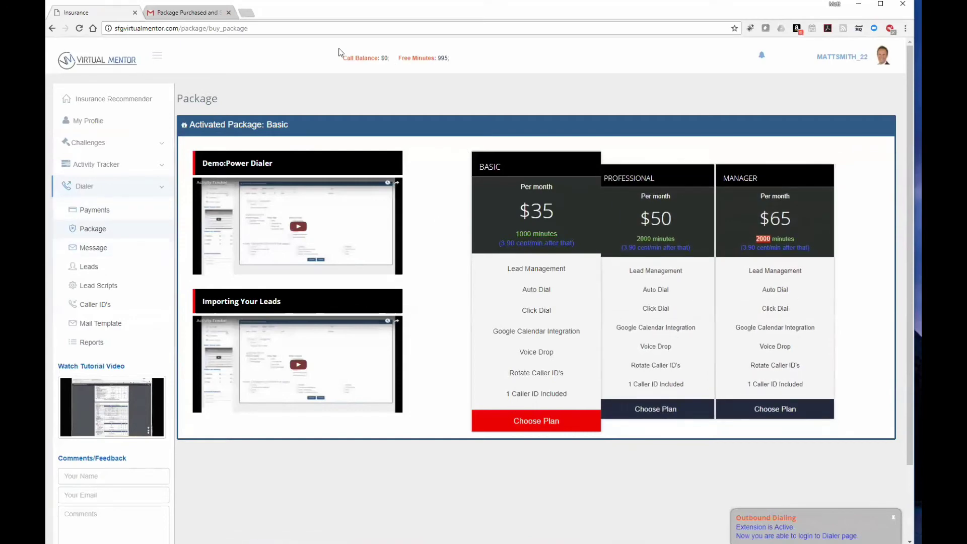
Step: Switch to Gmail to review the package purchase email's setup instructions, bringing up the X-Lite softphone over it and hiding it again
{"action": "left_click", "coordinate": [187, 14]}
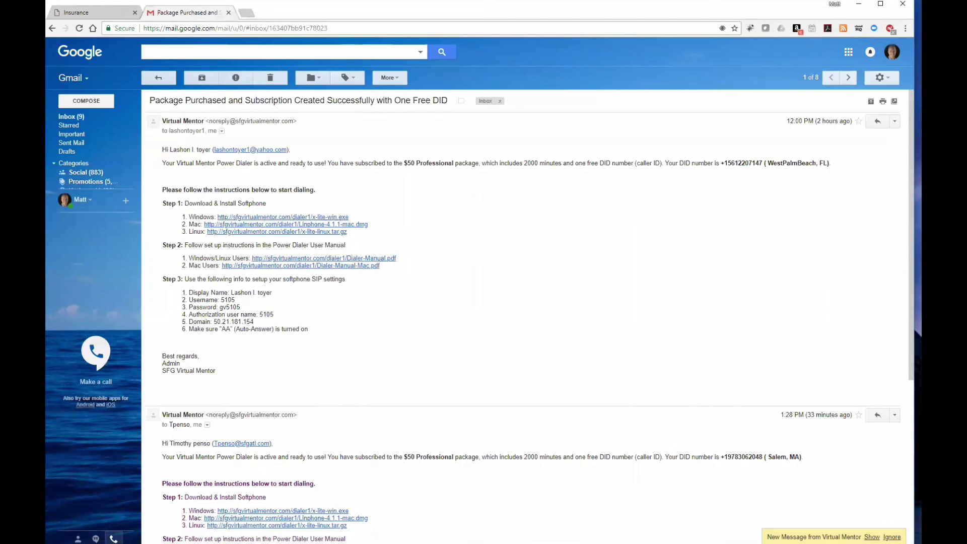
{"action": "key", "text": "alt+Tab"}
{"action": "left_click_drag", "start_coordinate": [391, 177], "coordinate": [506, 186]}
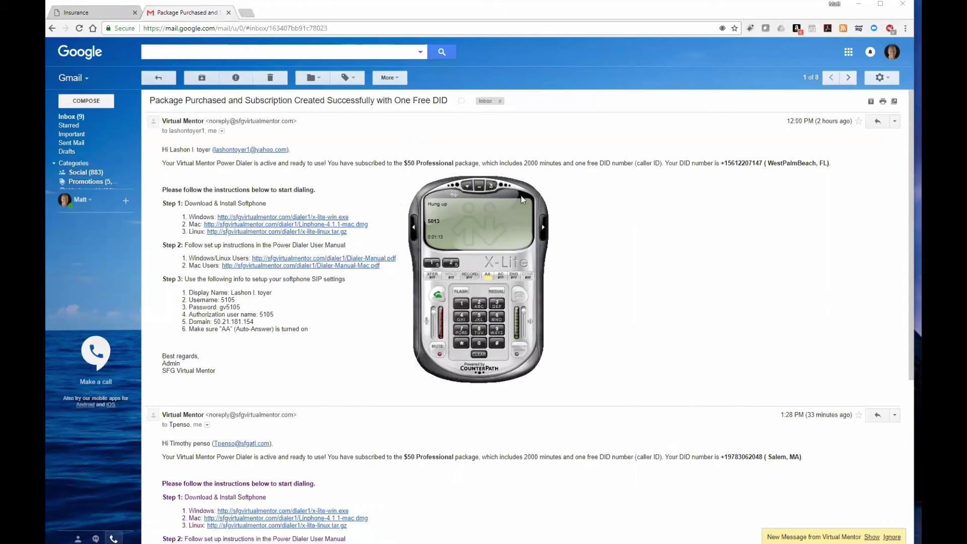
{"action": "left_click", "coordinate": [562, 183]}
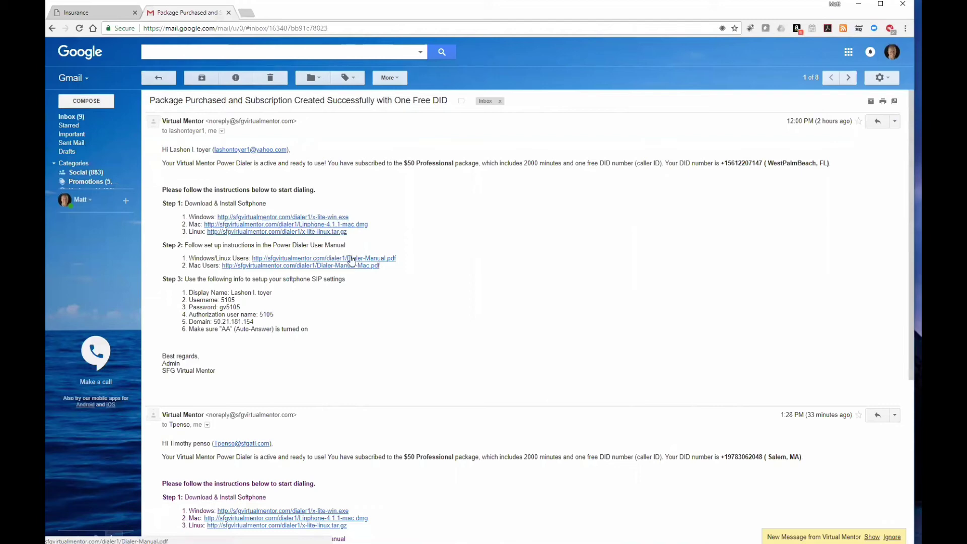
Step: Highlight the softphone SIP settings listed under Step 3 of the package purchase email
{"action": "left_click_drag", "start_coordinate": [189, 292], "coordinate": [332, 335]}
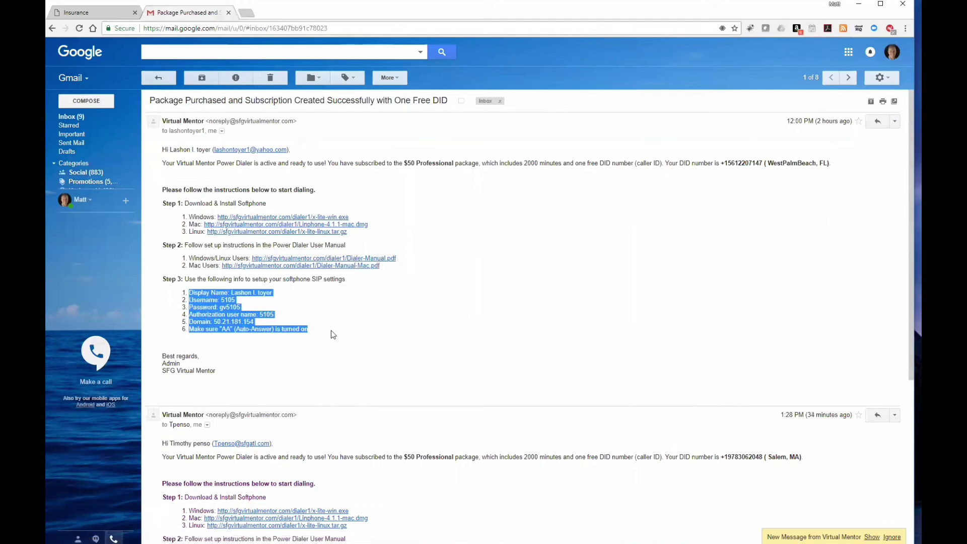
{"action": "left_click", "coordinate": [191, 297]}
{"action": "left_click_drag", "start_coordinate": [189, 293], "coordinate": [308, 330]}
Step: Open the Windows/Linux Dialer-Manual.pdf linked in the email and go through its table of contents to the softphone setup section
{"action": "left_click", "coordinate": [359, 259]}
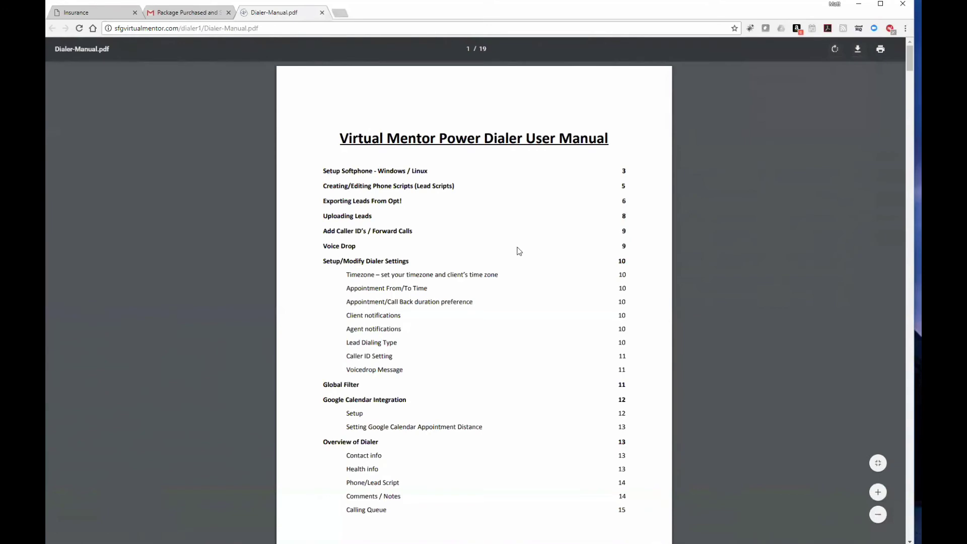
{"action": "scroll", "coordinate": [550, 264], "scroll_direction": "down", "scroll_amount": 4}
{"action": "scroll", "coordinate": [609, 274], "scroll_direction": "down", "scroll_amount": 13}
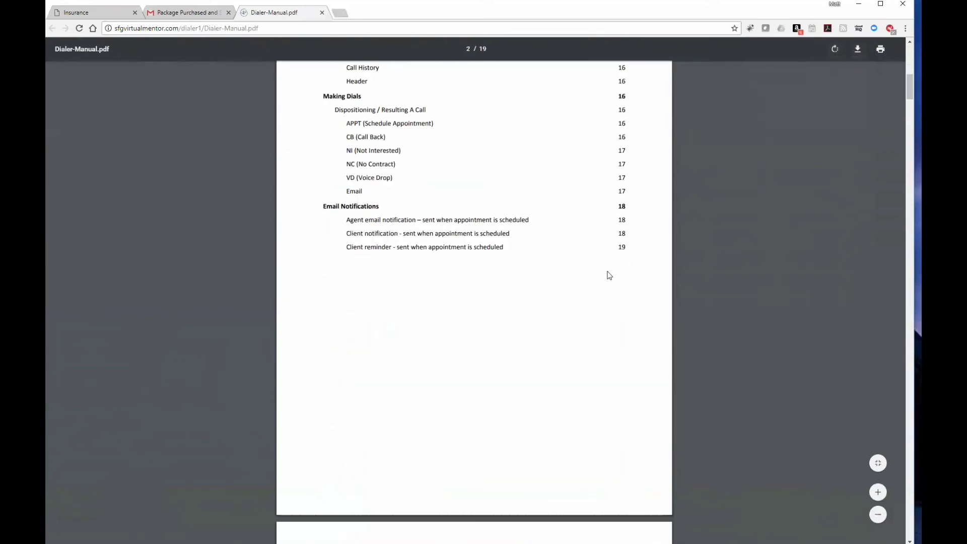
{"action": "scroll", "coordinate": [609, 270], "scroll_direction": "down", "scroll_amount": 5}
{"action": "scroll", "coordinate": [467, 226], "scroll_direction": "up", "scroll_amount": 3}
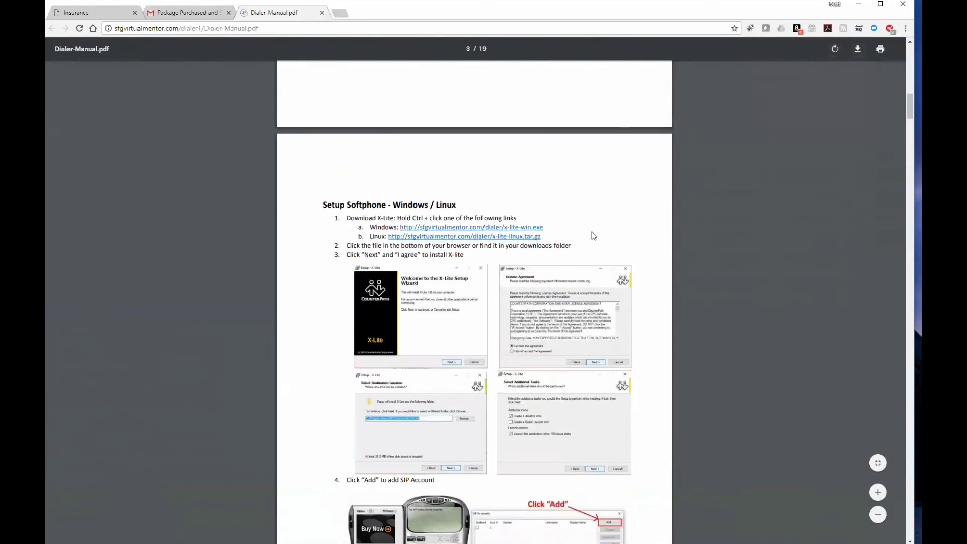
Step: Read the manual's Windows/Linux softphone setup, from installing X-Lite to entering the SIP account details
{"action": "scroll", "coordinate": [594, 235], "scroll_direction": "down", "scroll_amount": 1}
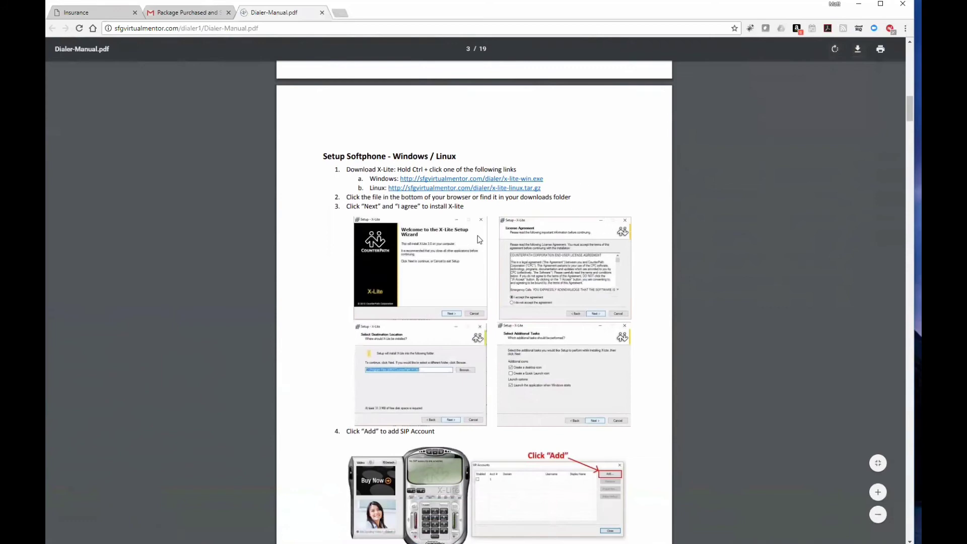
{"action": "scroll", "coordinate": [478, 239], "scroll_direction": "down", "scroll_amount": 2}
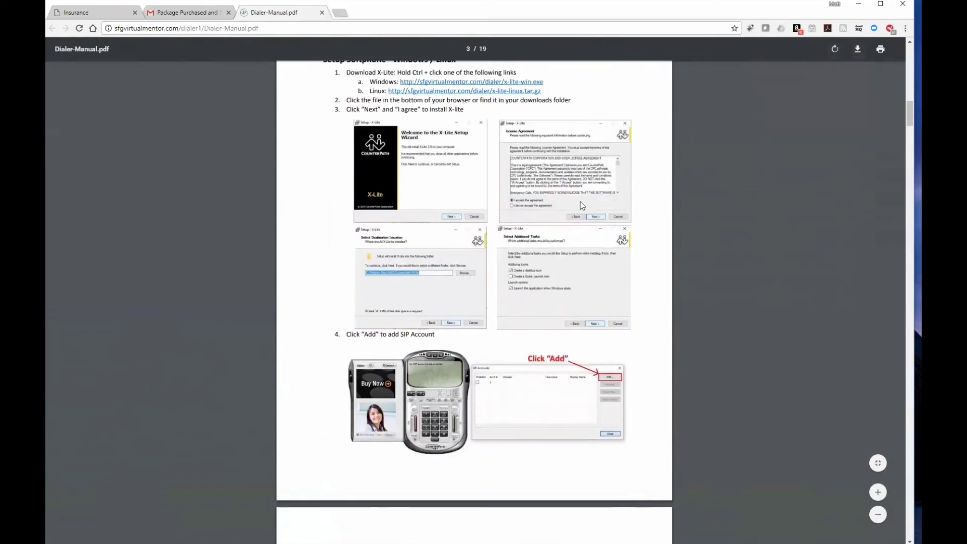
{"action": "scroll", "coordinate": [522, 271], "scroll_direction": "down", "scroll_amount": 1}
{"action": "scroll", "coordinate": [522, 271], "scroll_direction": "down", "scroll_amount": 5}
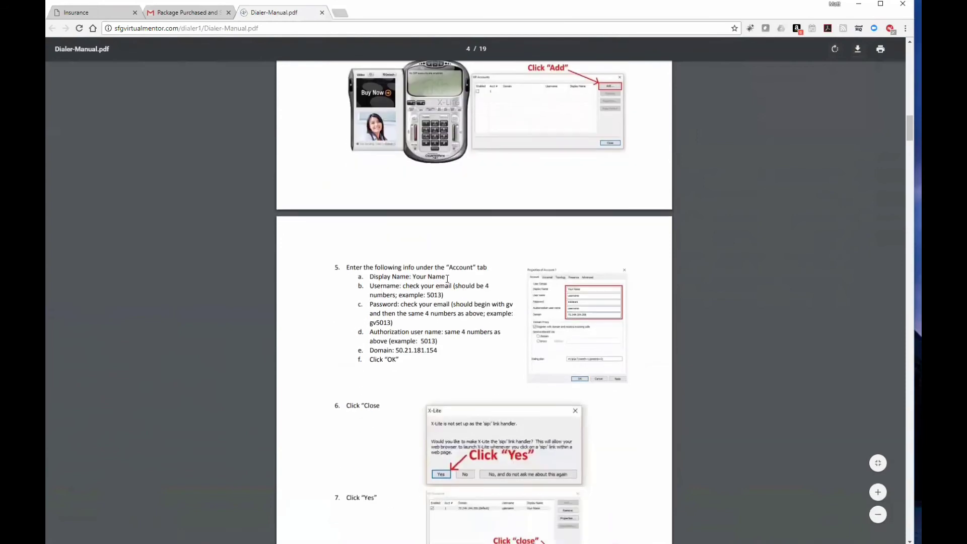
{"action": "scroll", "coordinate": [540, 316], "scroll_direction": "down", "scroll_amount": 4}
Step: Review the manual's Creating/Editing Phone Scripts section on page 5
{"action": "scroll", "coordinate": [543, 320], "scroll_direction": "down", "scroll_amount": 9}
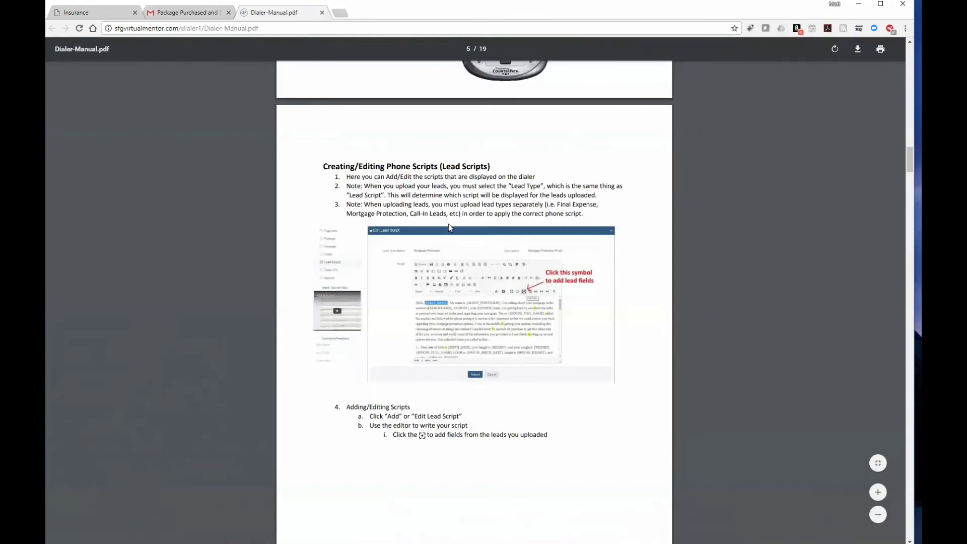
{"action": "scroll", "coordinate": [448, 224], "scroll_direction": "down", "scroll_amount": 2}
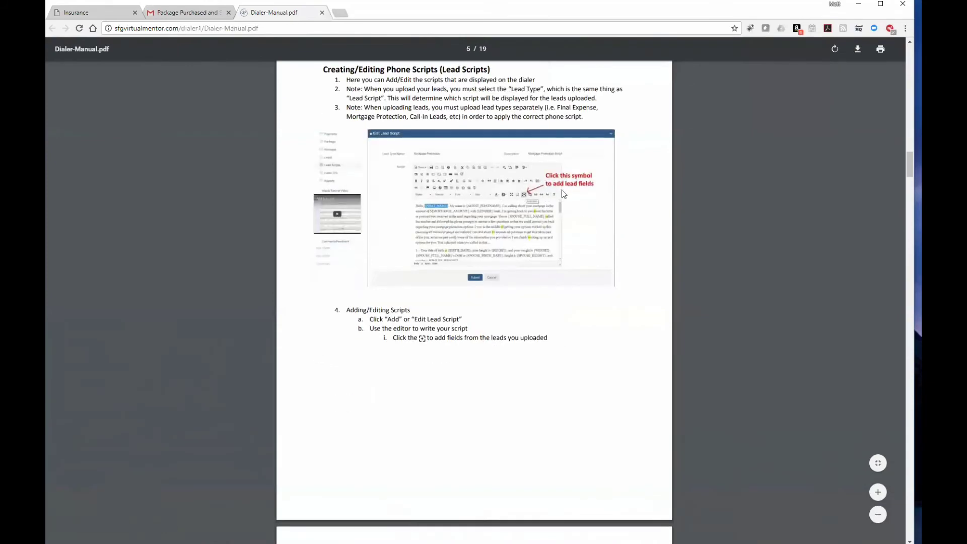
{"action": "scroll", "coordinate": [477, 230], "scroll_direction": "down", "scroll_amount": 1}
Step: Examine the manual's Exporting Leads From Opt! instructions, including the export fields, csv format and pop-up approval, through to Uploading Leads
{"action": "scroll", "coordinate": [477, 229], "scroll_direction": "down", "scroll_amount": 8}
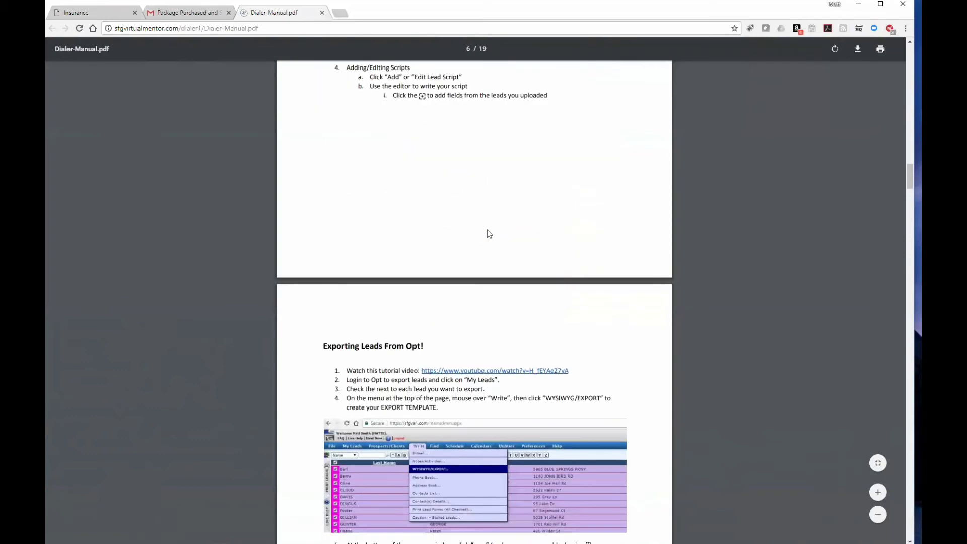
{"action": "scroll", "coordinate": [398, 168], "scroll_direction": "down", "scroll_amount": 1}
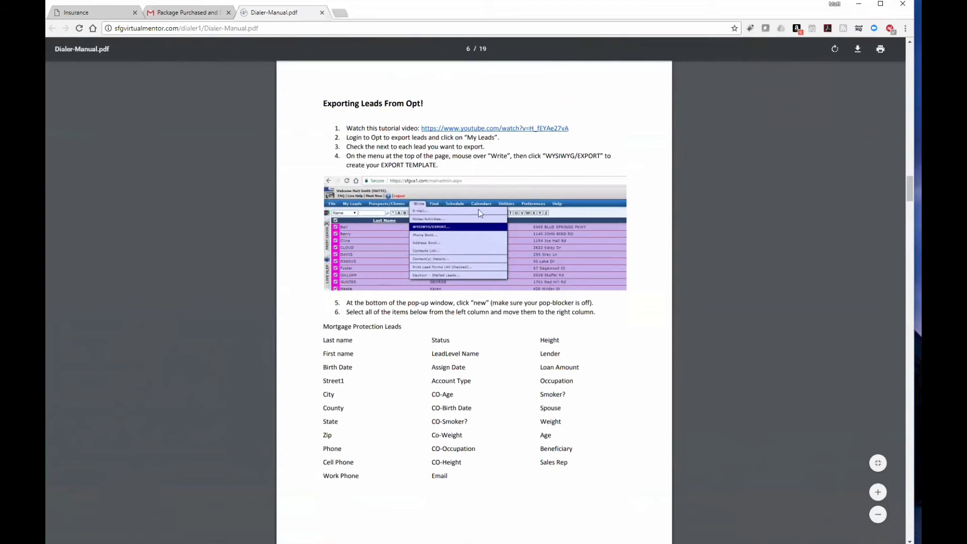
{"action": "scroll", "coordinate": [526, 342], "scroll_direction": "down", "scroll_amount": 3}
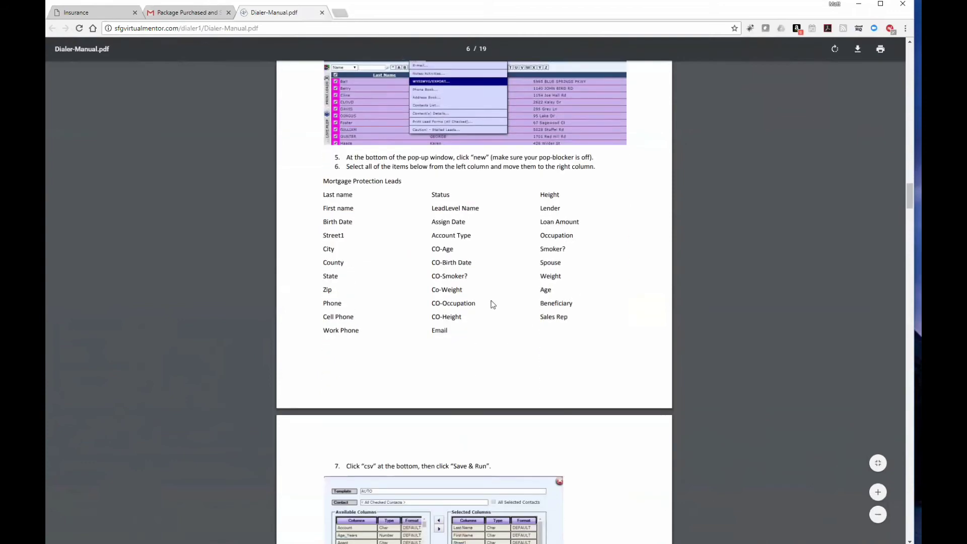
{"action": "scroll", "coordinate": [492, 303], "scroll_direction": "up", "scroll_amount": 3}
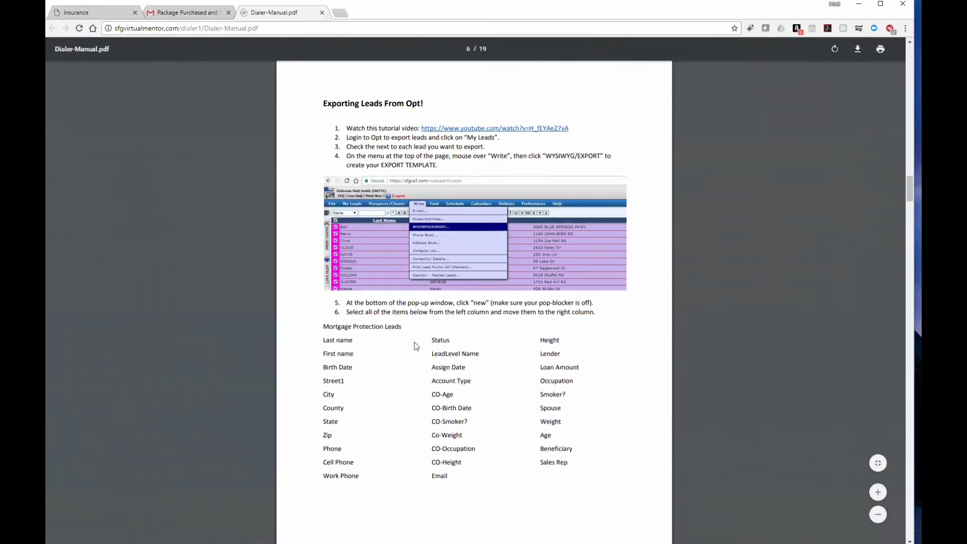
{"action": "scroll", "coordinate": [369, 319], "scroll_direction": "down", "scroll_amount": 8}
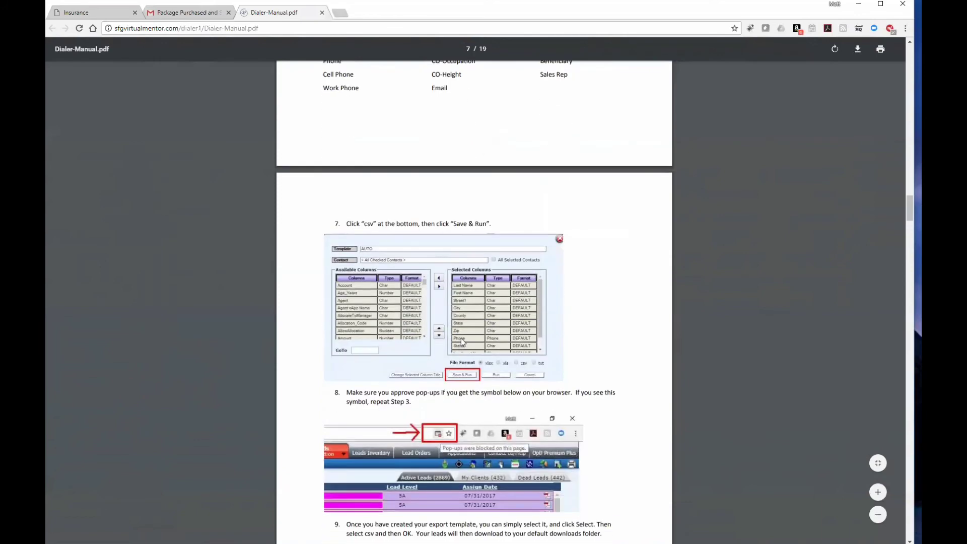
{"action": "scroll", "coordinate": [461, 340], "scroll_direction": "down", "scroll_amount": 2}
{"action": "scroll", "coordinate": [491, 336], "scroll_direction": "down", "scroll_amount": 4}
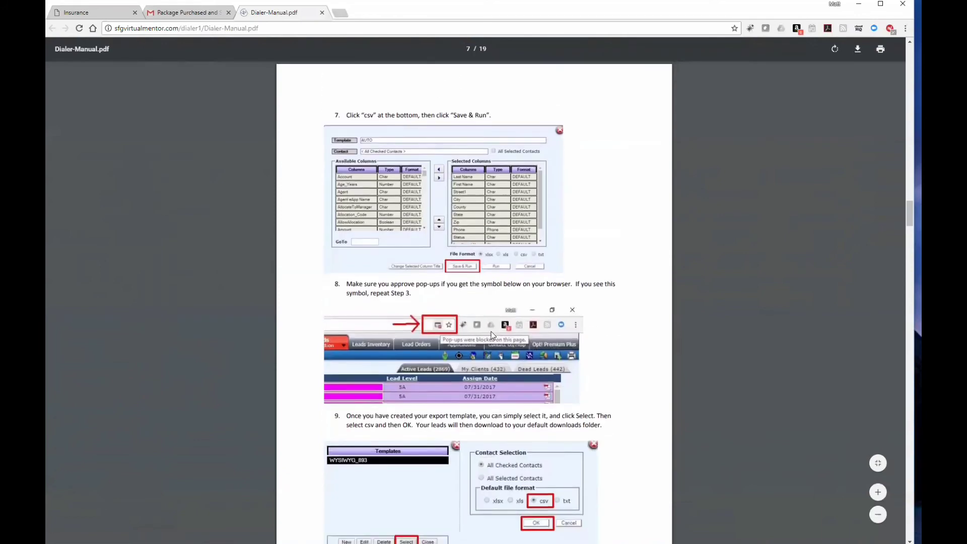
{"action": "scroll", "coordinate": [458, 271], "scroll_direction": "down", "scroll_amount": 4}
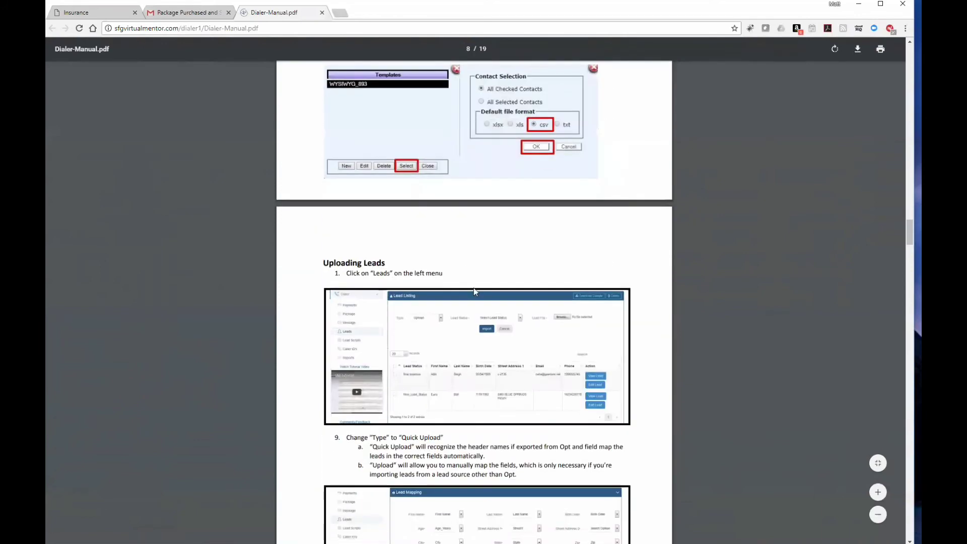
Step: Glance at the Virtual Mentor site, return to the manual and review the Uploading Leads, Caller ID's and Voice Drop sections
{"action": "left_click", "coordinate": [89, 13]}
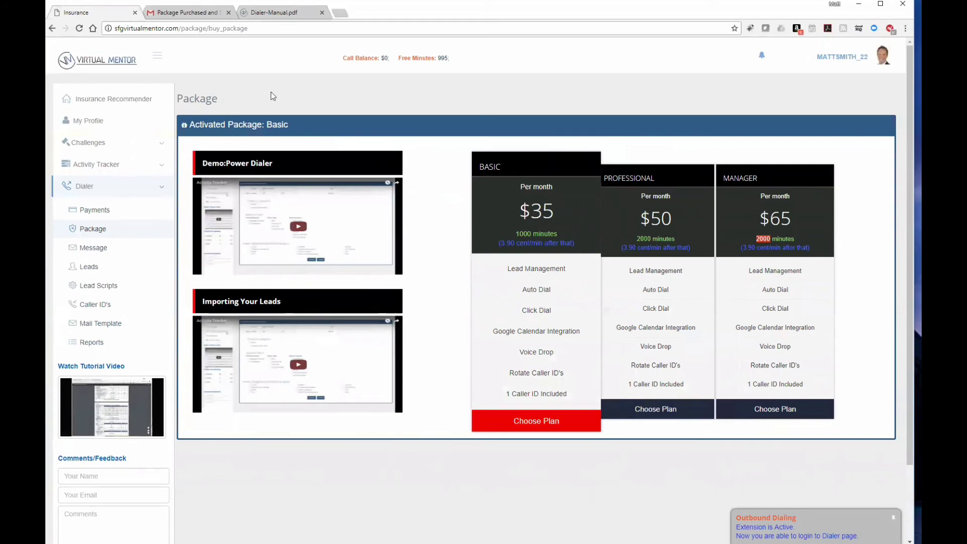
{"action": "left_click", "coordinate": [290, 12]}
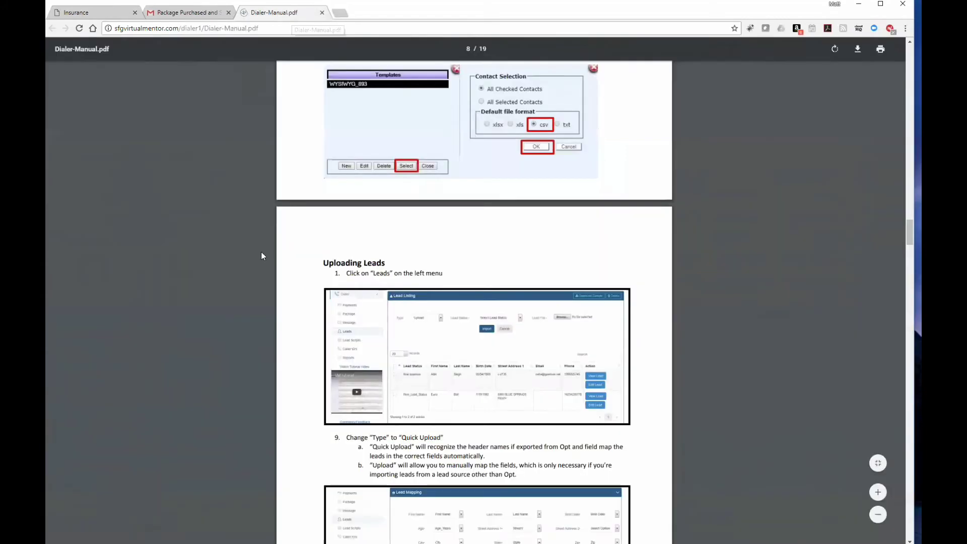
{"action": "scroll", "coordinate": [485, 365], "scroll_direction": "down", "scroll_amount": 8}
{"action": "scroll", "coordinate": [485, 365], "scroll_direction": "down", "scroll_amount": 3}
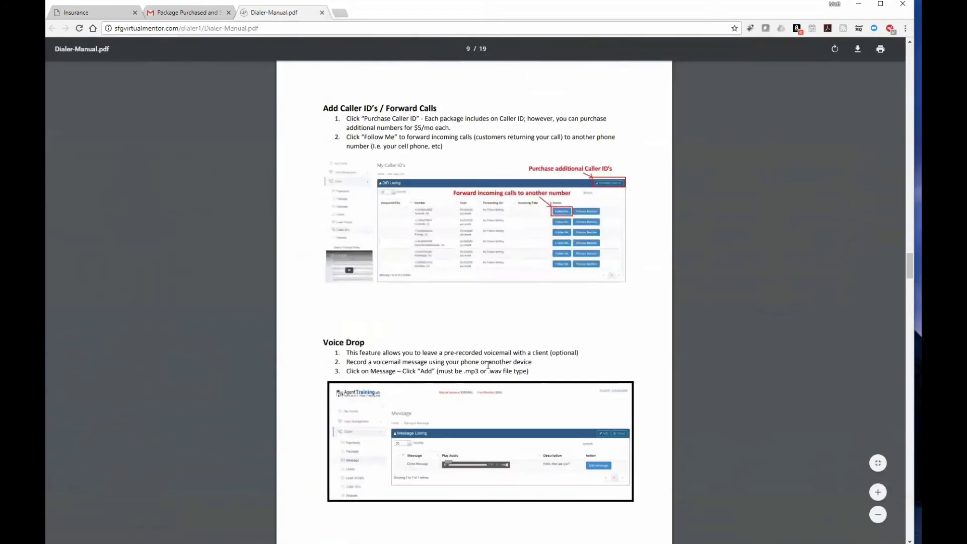
Step: Return to the Virtual Mentor site, open the Dialer's Caller ID's page and go to Purchase Caller ID
{"action": "left_click", "coordinate": [94, 14]}
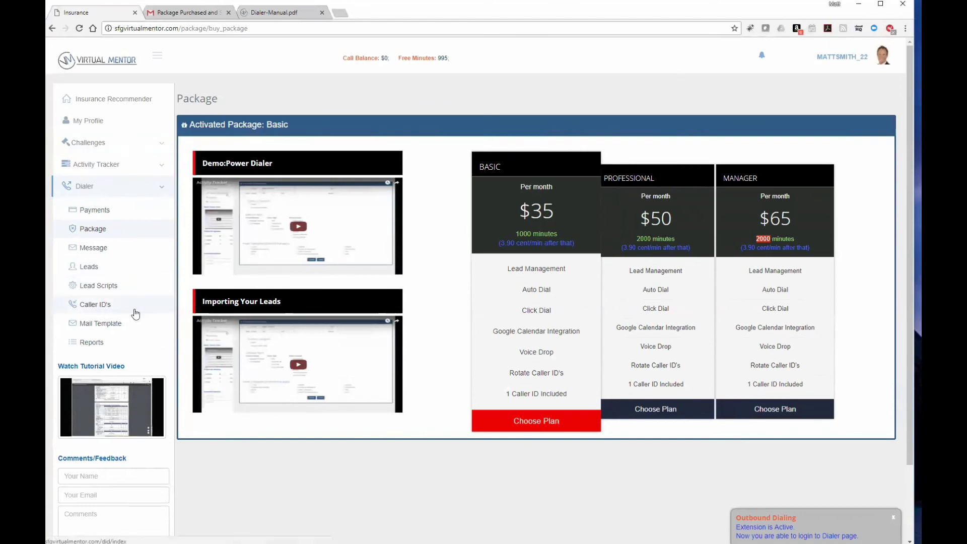
{"action": "left_click", "coordinate": [103, 304]}
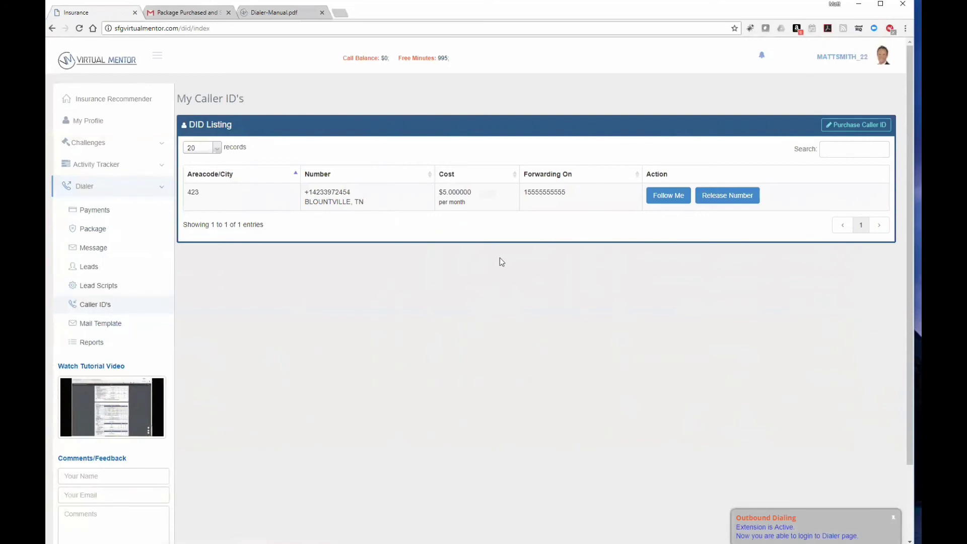
{"action": "left_click", "coordinate": [868, 128]}
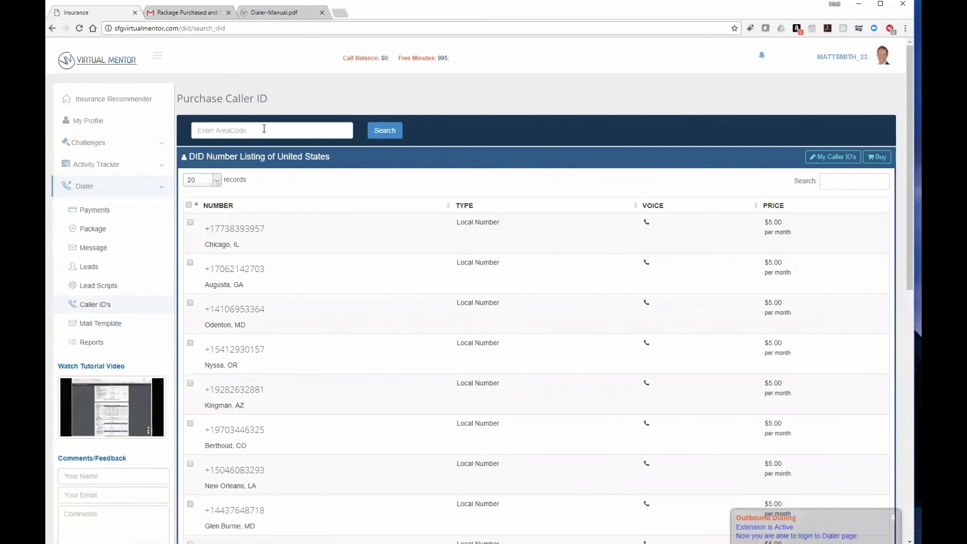
Step: Look through the listing of United States numbers available to purchase as caller IDs
{"action": "left_click", "coordinate": [229, 126]}
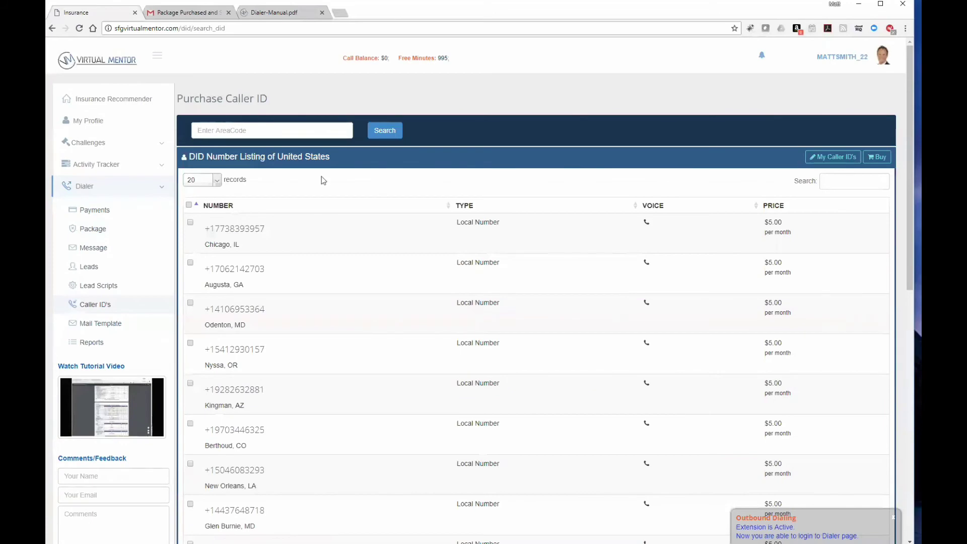
{"action": "scroll", "coordinate": [387, 297], "scroll_direction": "down", "scroll_amount": 4}
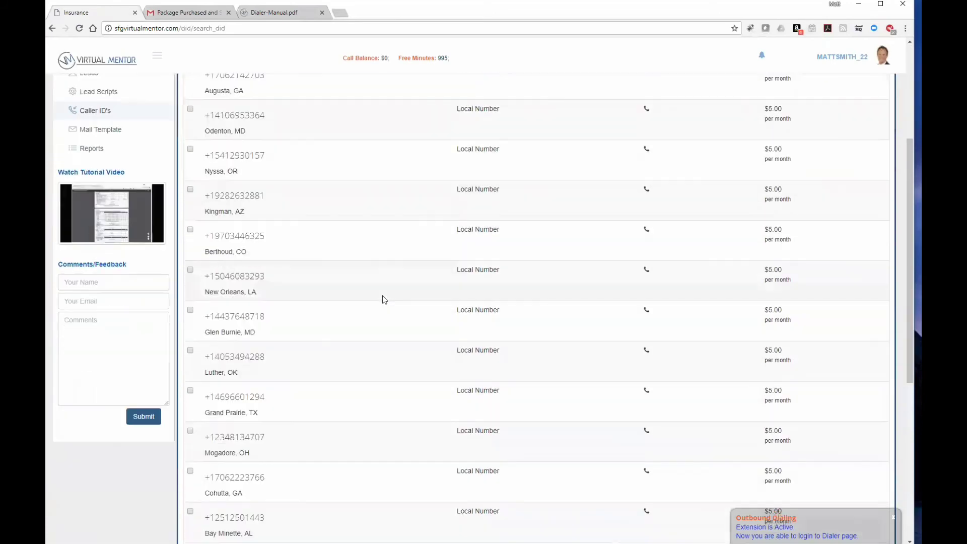
{"action": "scroll", "coordinate": [381, 298], "scroll_direction": "down", "scroll_amount": 5}
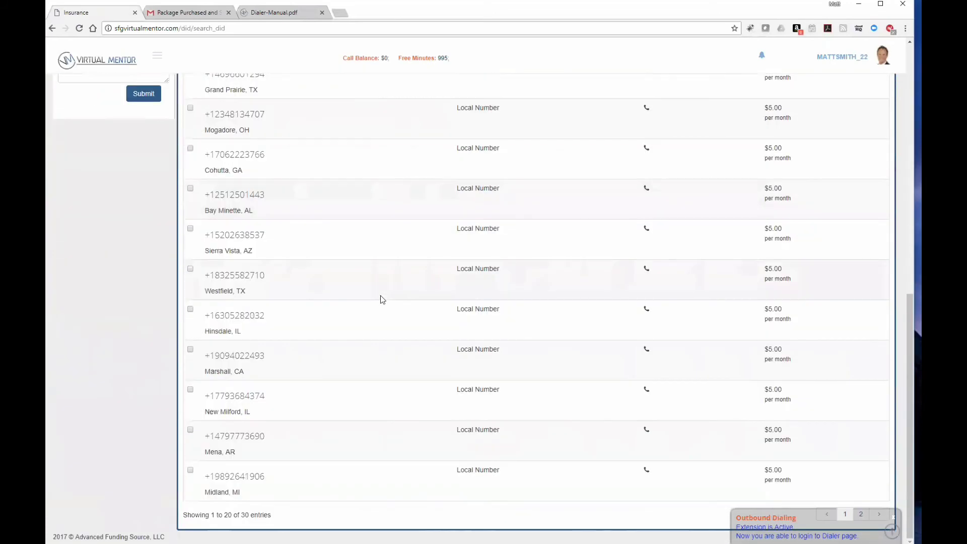
{"action": "scroll", "coordinate": [381, 297], "scroll_direction": "up", "scroll_amount": 9}
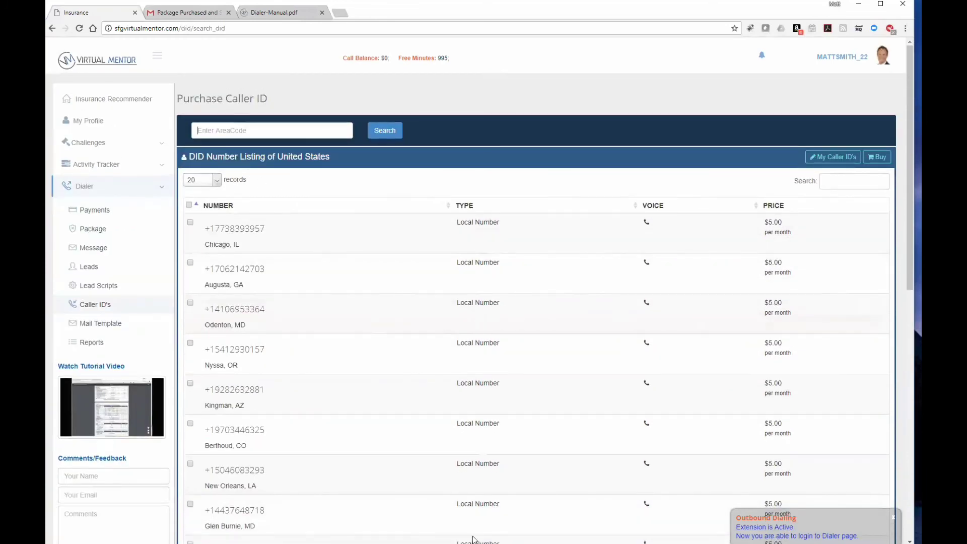
Step: Search the available caller ID numbers for area code 423 and look through the listing
{"action": "left_click", "coordinate": [229, 128]}
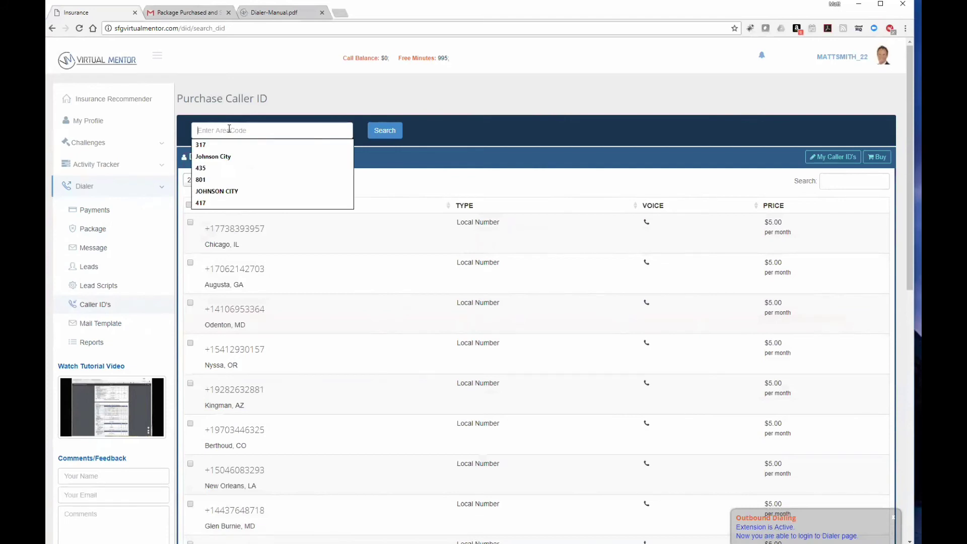
{"action": "type", "text": "423"}
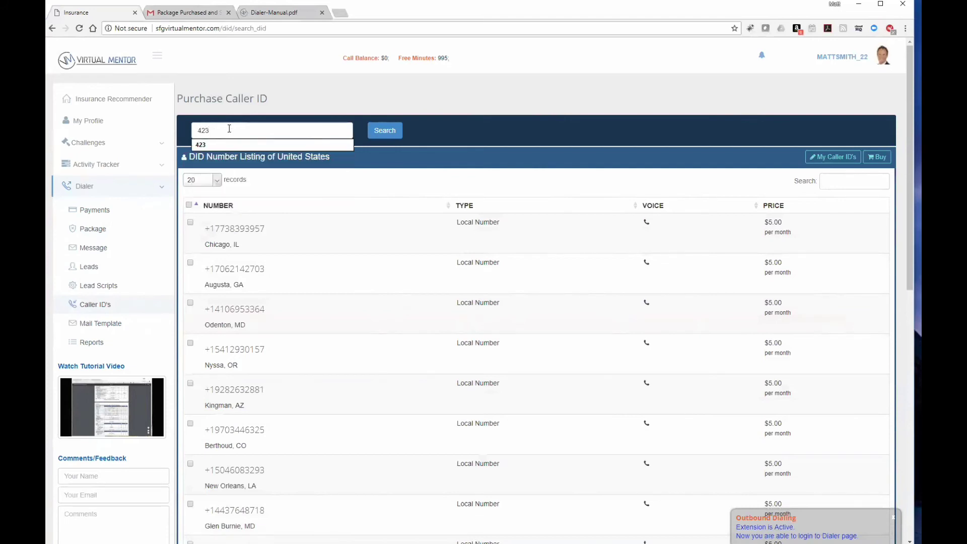
{"action": "left_click", "coordinate": [384, 131]}
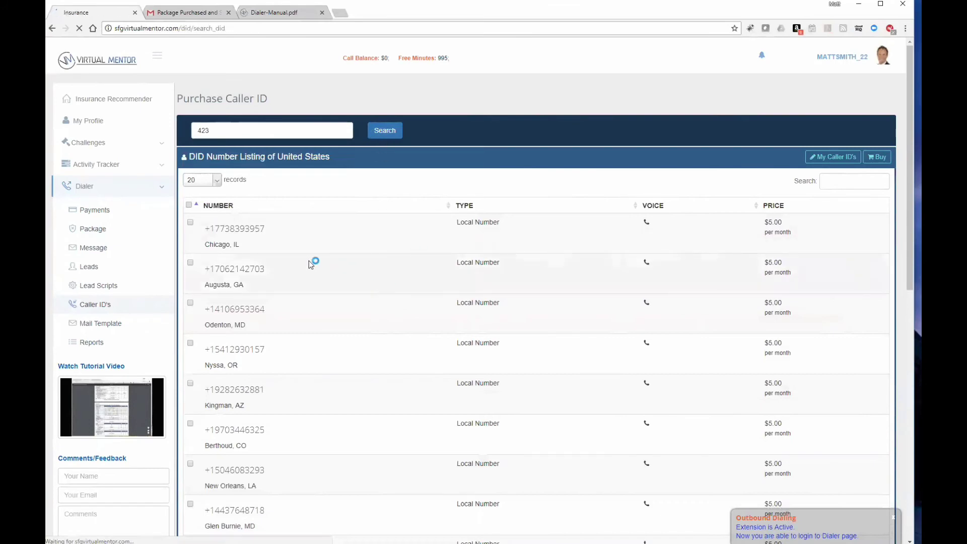
{"action": "scroll", "coordinate": [301, 294], "scroll_direction": "down", "scroll_amount": 3}
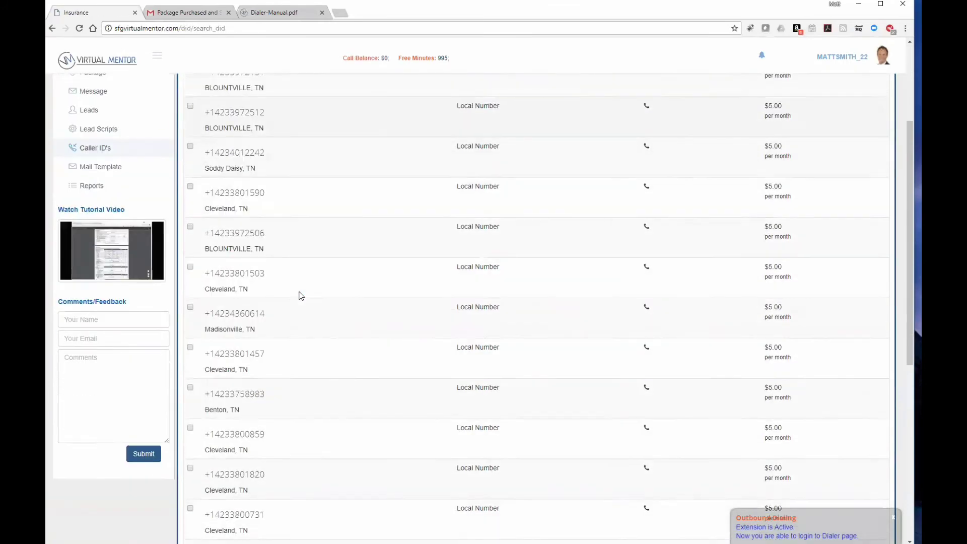
{"action": "scroll", "coordinate": [301, 294], "scroll_direction": "down", "scroll_amount": 5}
{"action": "scroll", "coordinate": [301, 295], "scroll_direction": "up", "scroll_amount": 5}
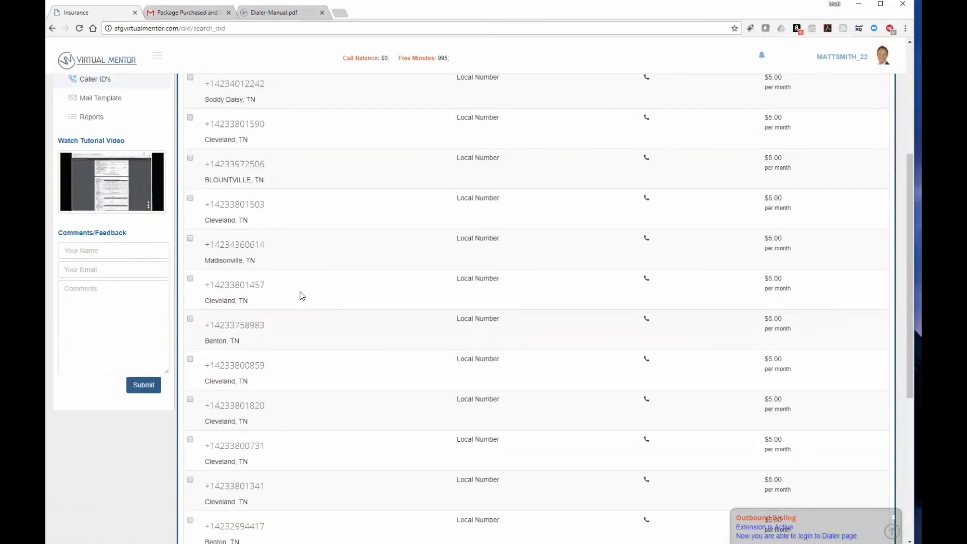
Step: Set the area code 423 number listing to show All records and examine the full list
{"action": "scroll", "coordinate": [302, 296], "scroll_direction": "up", "scroll_amount": 5}
{"action": "left_click", "coordinate": [218, 187]}
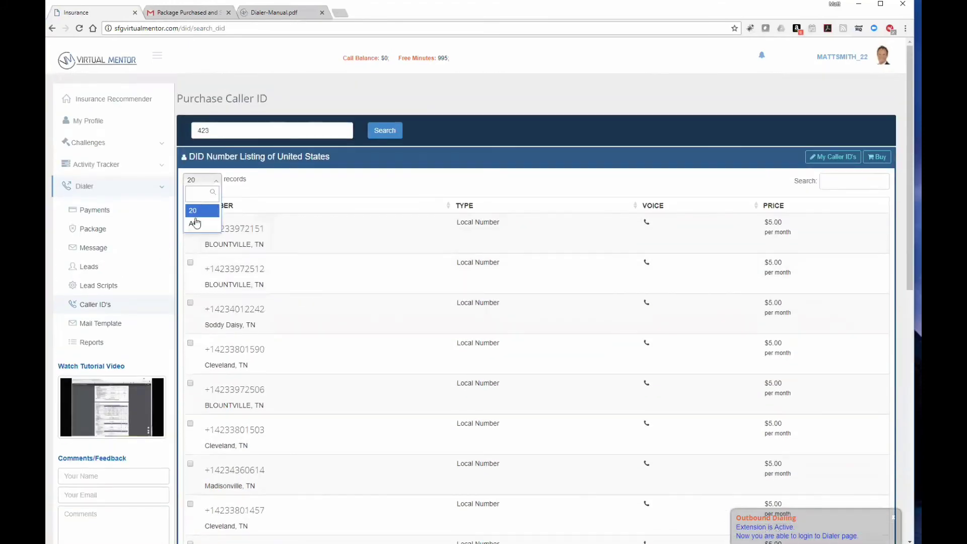
{"action": "left_click", "coordinate": [196, 221]}
{"action": "scroll", "coordinate": [382, 412], "scroll_direction": "down", "scroll_amount": 5}
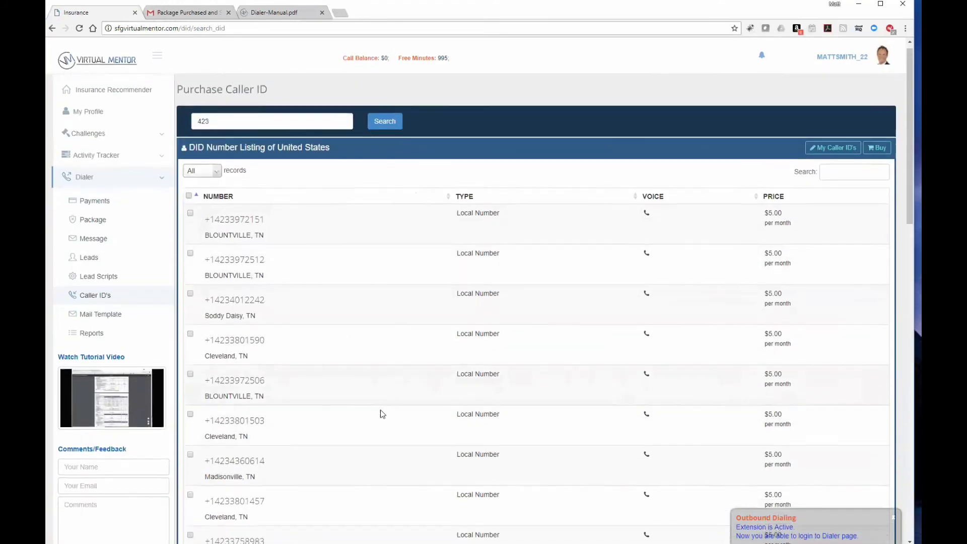
{"action": "scroll", "coordinate": [384, 413], "scroll_direction": "down", "scroll_amount": 8}
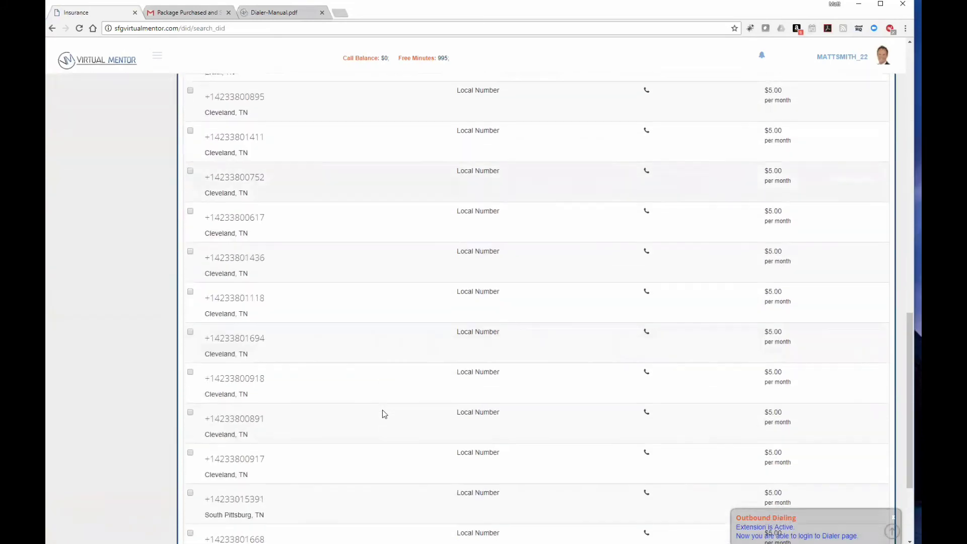
{"action": "scroll", "coordinate": [384, 414], "scroll_direction": "up", "scroll_amount": 13}
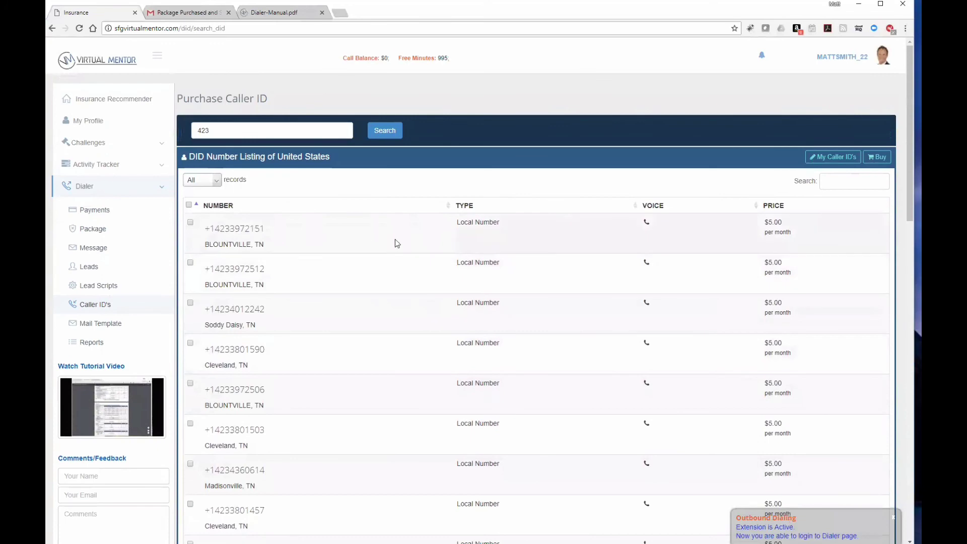
Step: Rerun the caller ID search for area code 423 twice and look through each refreshed number listing
{"action": "left_click", "coordinate": [385, 130]}
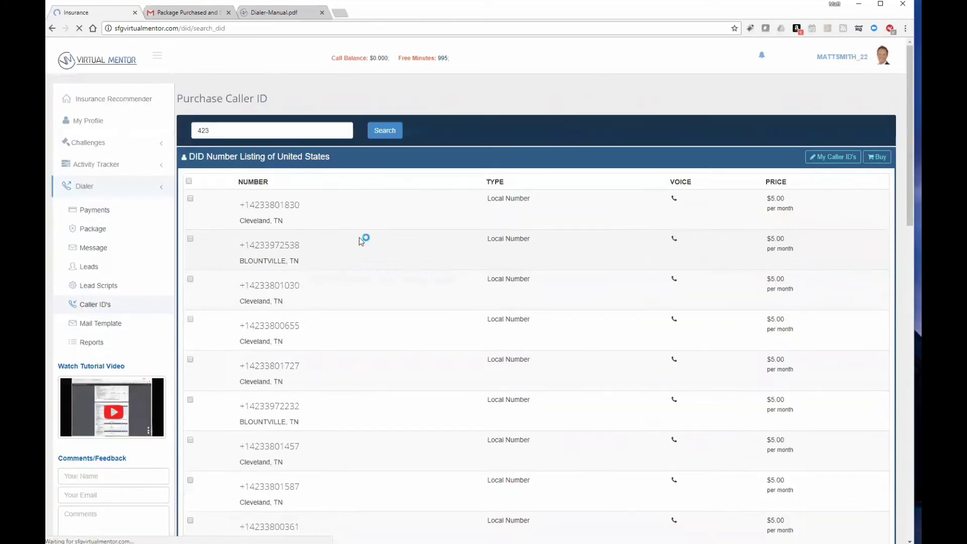
{"action": "scroll", "coordinate": [302, 270], "scroll_direction": "down", "scroll_amount": 10}
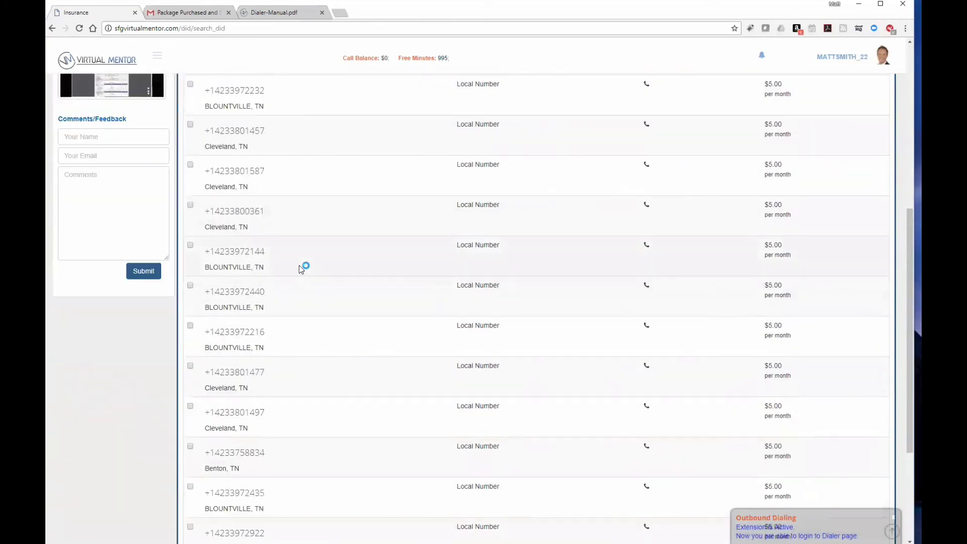
{"action": "scroll", "coordinate": [306, 272], "scroll_direction": "up", "scroll_amount": 10}
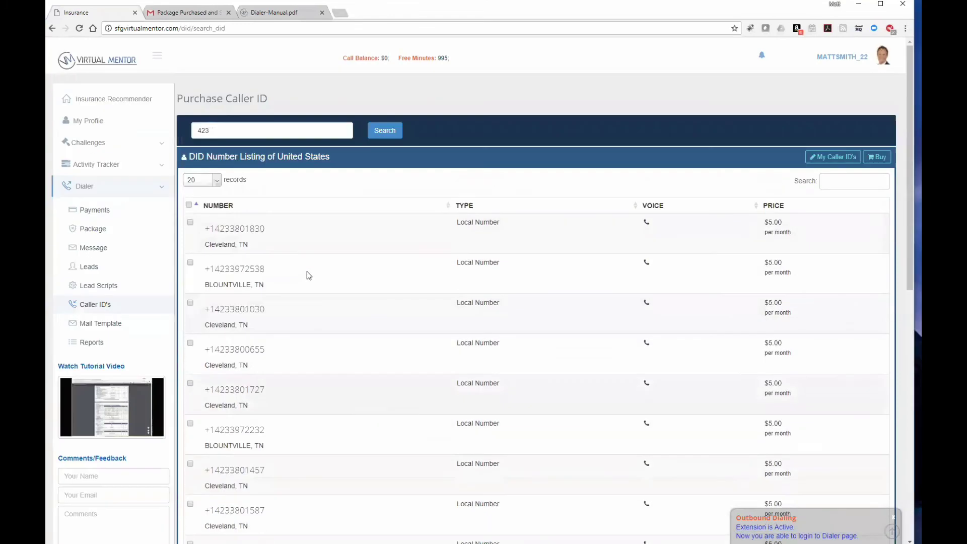
{"action": "left_click", "coordinate": [379, 131]}
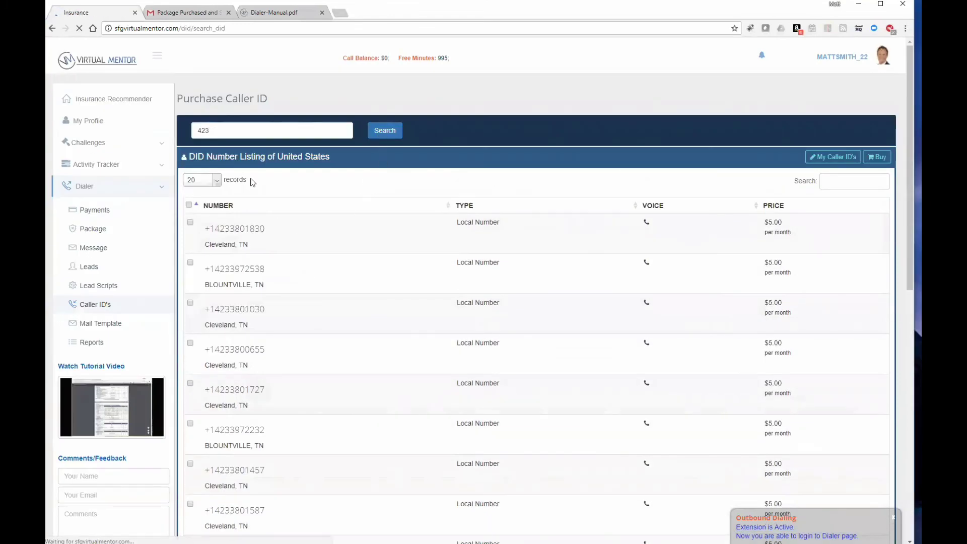
{"action": "scroll", "coordinate": [352, 263], "scroll_direction": "down", "scroll_amount": 6}
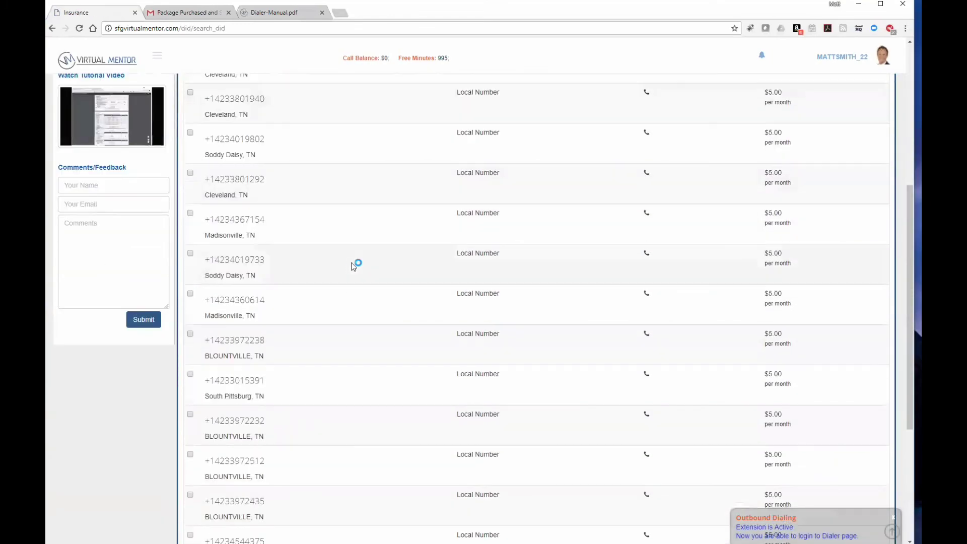
{"action": "scroll", "coordinate": [353, 266], "scroll_direction": "down", "scroll_amount": 5}
{"action": "scroll", "coordinate": [352, 267], "scroll_direction": "up", "scroll_amount": 10}
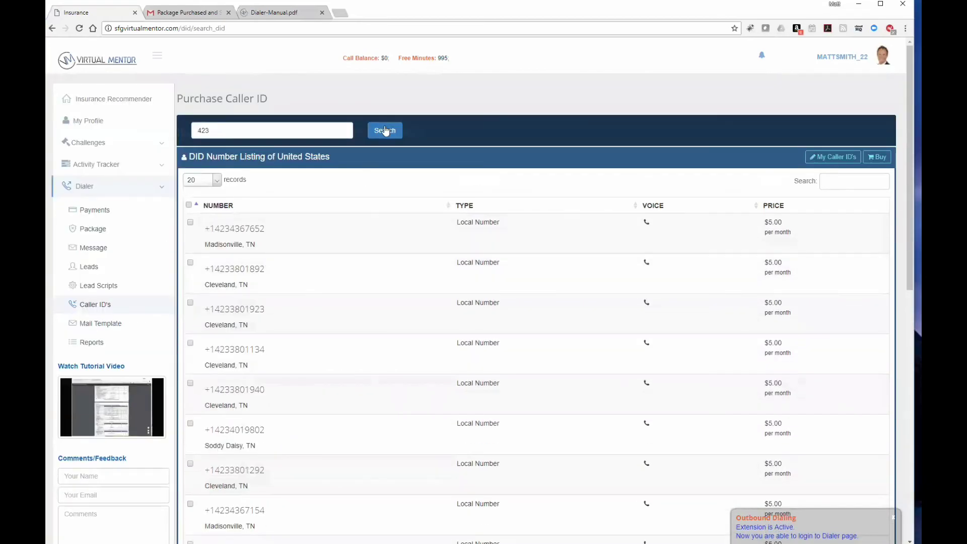
Step: Go to the owned caller IDs, view the 423 number's Follow Me forwarding settings and leave them without submitting
{"action": "left_click", "coordinate": [94, 306]}
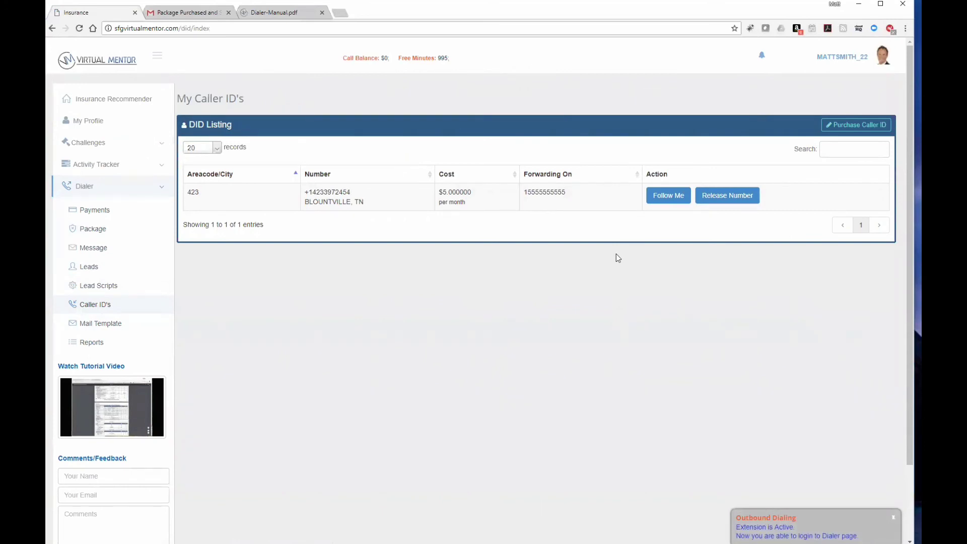
{"action": "left_click", "coordinate": [653, 197]}
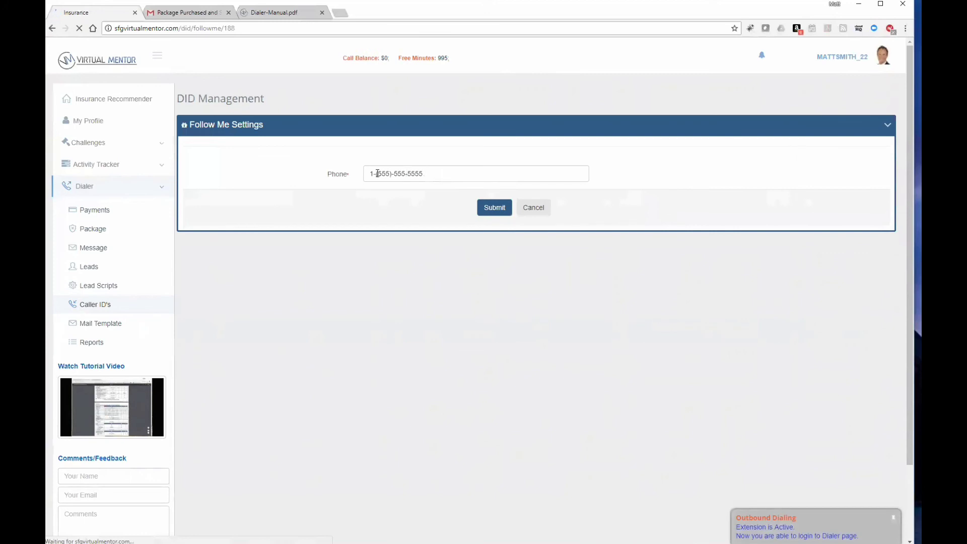
{"action": "left_click", "coordinate": [533, 209]}
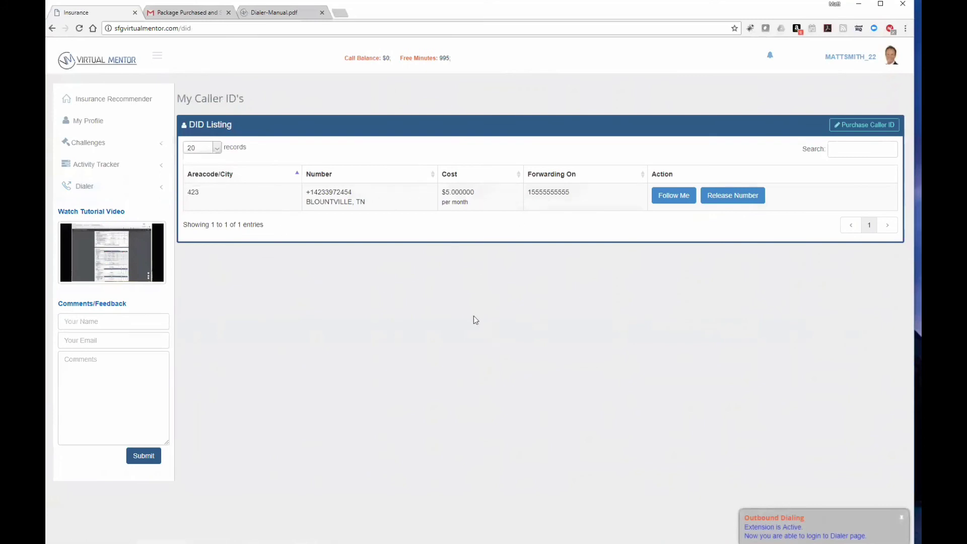
Step: Open the Dialer's Reports page and examine the Detailed Report's leads, dispositions and comments, including the long test comment
{"action": "left_click", "coordinate": [94, 183]}
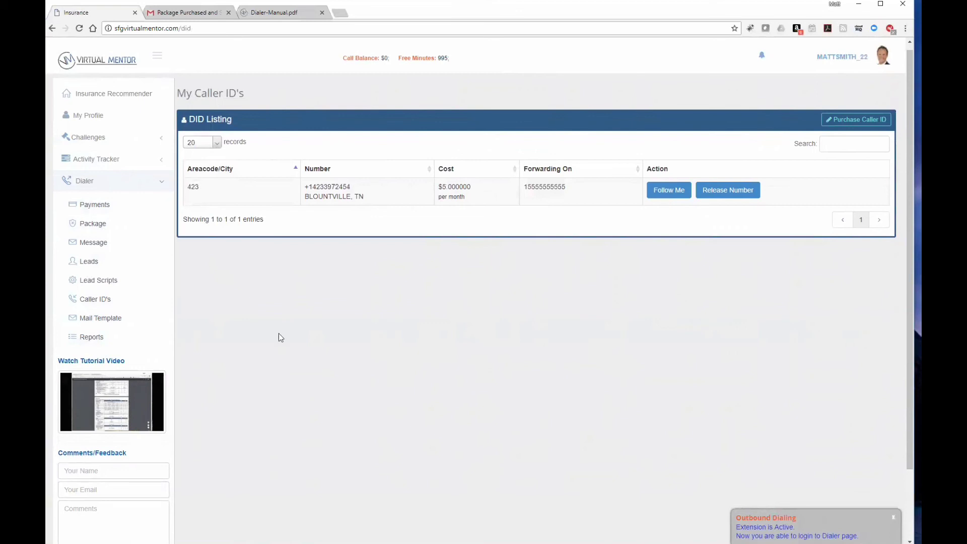
{"action": "left_click", "coordinate": [95, 337]}
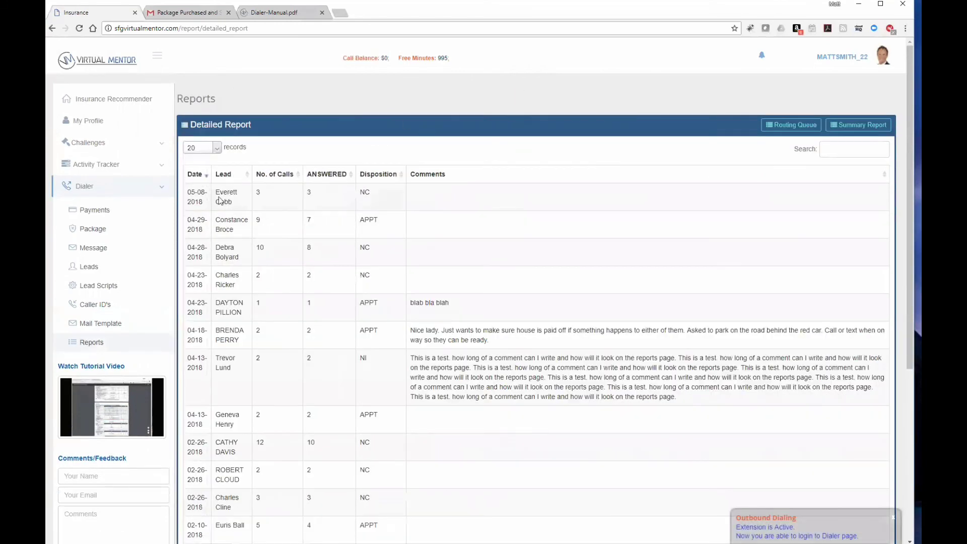
{"action": "left_click_drag", "start_coordinate": [216, 191], "coordinate": [415, 440]}
{"action": "left_click", "coordinate": [329, 320]}
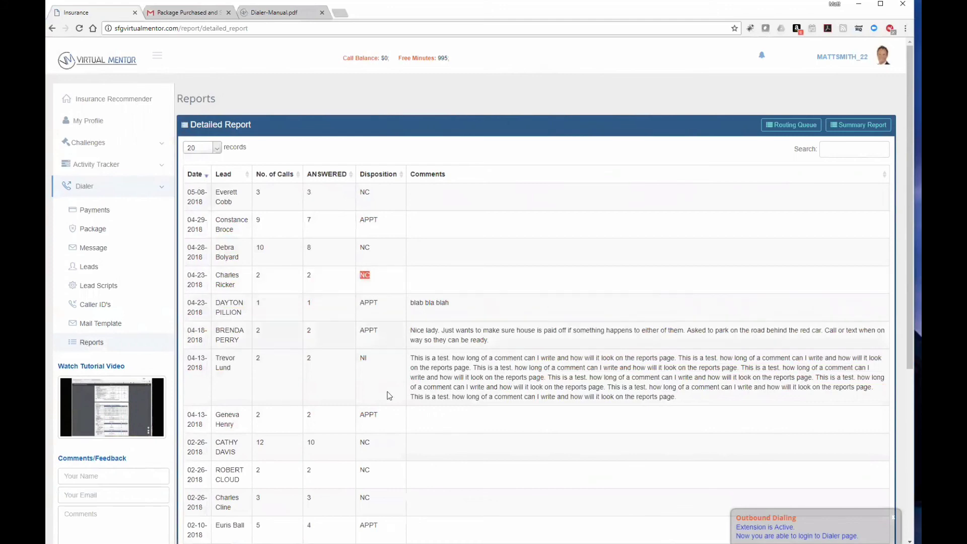
{"action": "left_click_drag", "start_coordinate": [413, 356], "coordinate": [676, 397]}
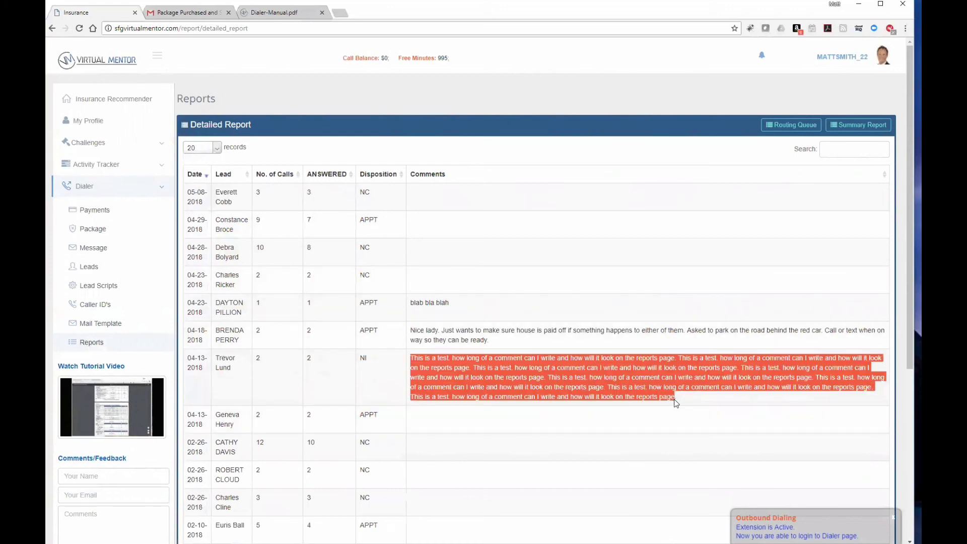
{"action": "scroll", "coordinate": [624, 360], "scroll_direction": "down", "scroll_amount": 5}
{"action": "scroll", "coordinate": [623, 360], "scroll_direction": "up", "scroll_amount": 5}
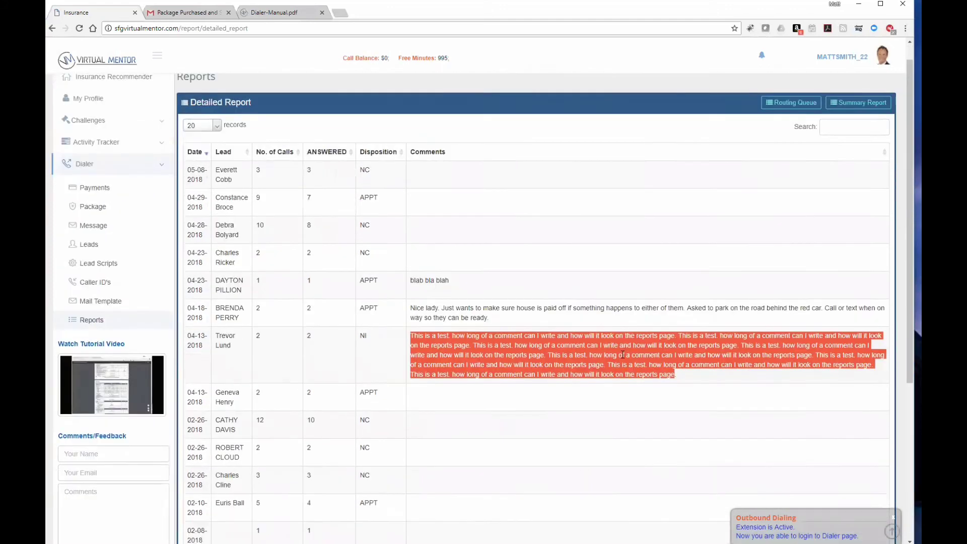
{"action": "left_click", "coordinate": [505, 94]}
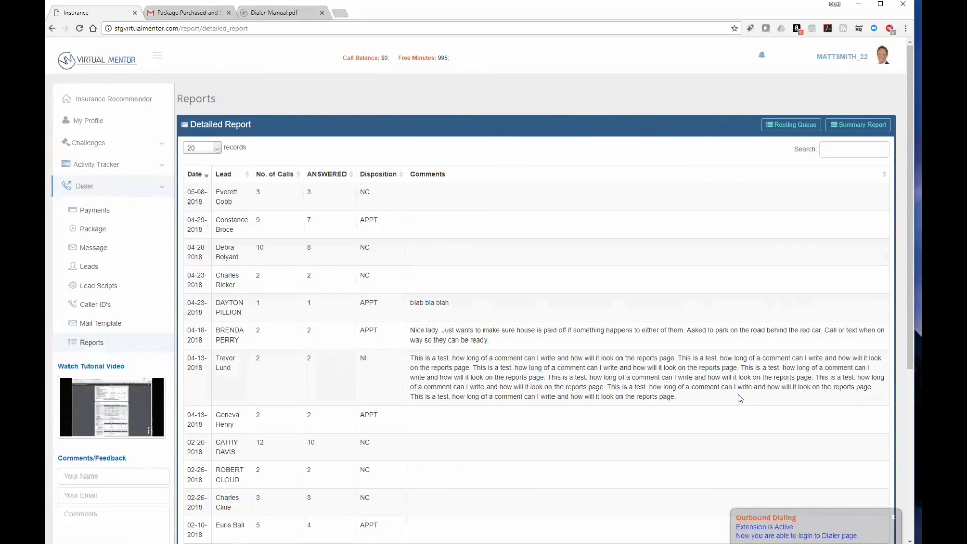
Step: Open the Summary Report, generate it with the Weekly type and highlight the date of the most recent week
{"action": "left_click", "coordinate": [861, 129]}
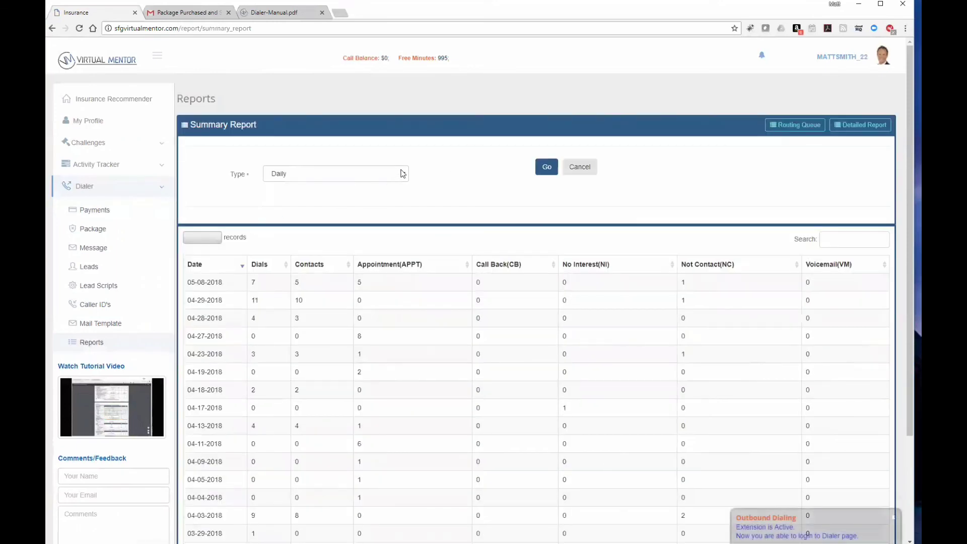
{"action": "left_click", "coordinate": [401, 176]}
{"action": "left_click", "coordinate": [293, 204]}
{"action": "left_click", "coordinate": [546, 167]}
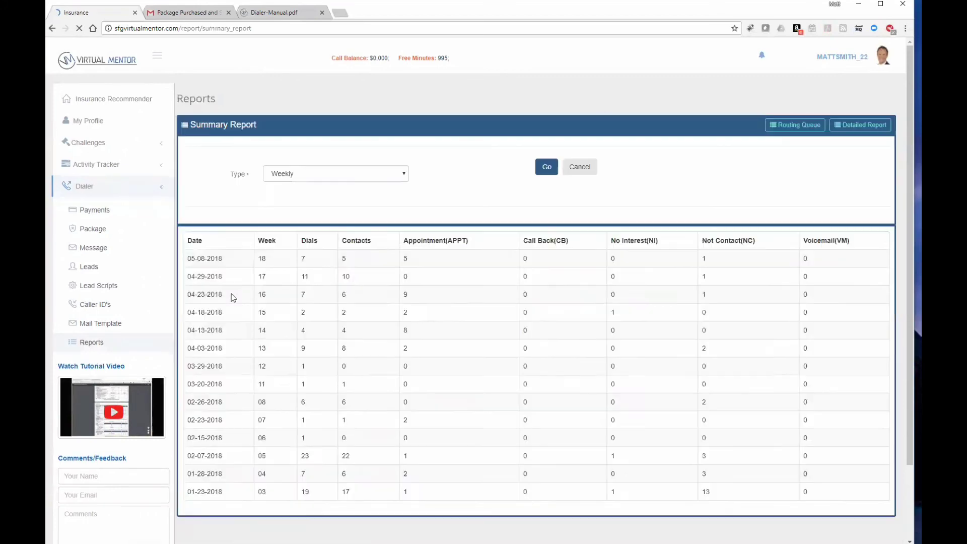
{"action": "left_click_drag", "start_coordinate": [231, 280], "coordinate": [194, 280]}
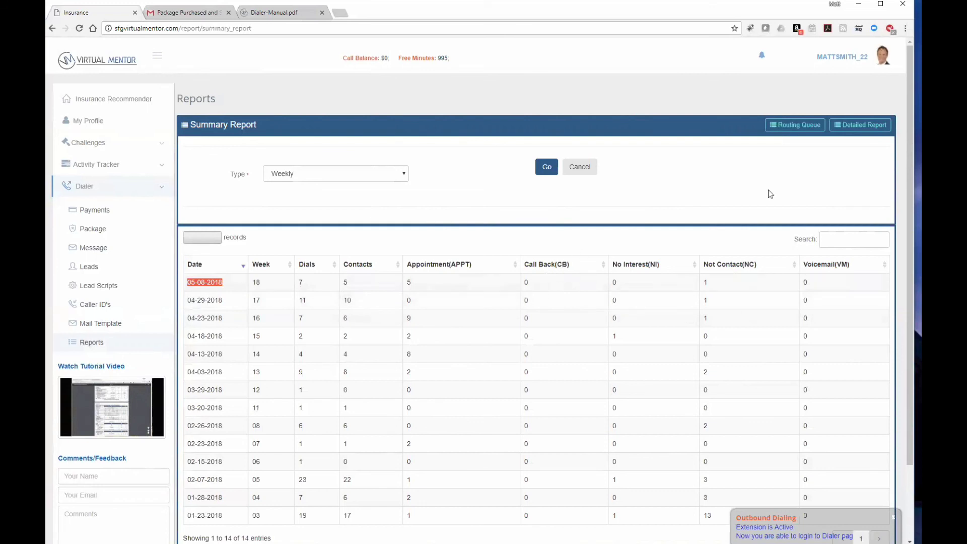
Step: Open the Routing Queue report and look through its leads, counties and last dispositions, along with the Comments/Feedback form
{"action": "left_click", "coordinate": [801, 127]}
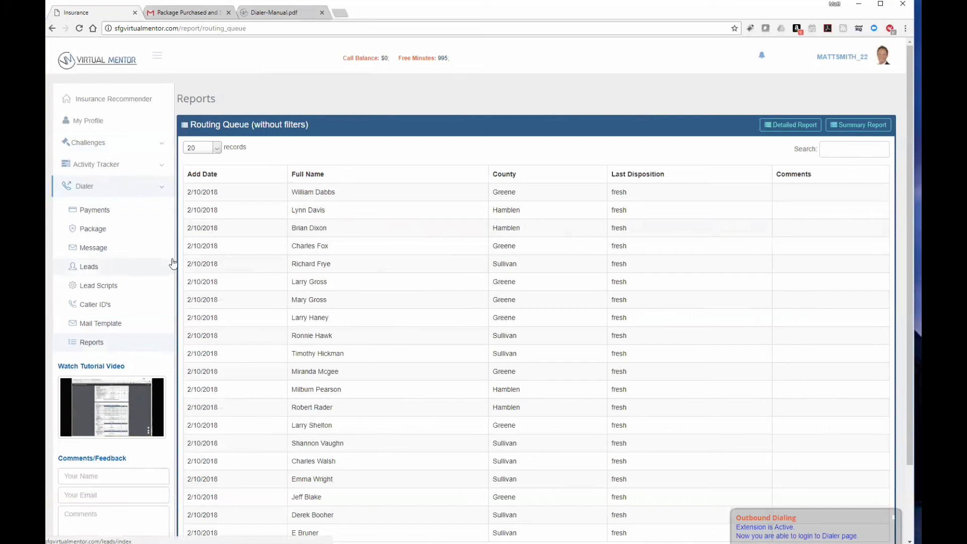
{"action": "scroll", "coordinate": [360, 322], "scroll_direction": "down", "scroll_amount": 2}
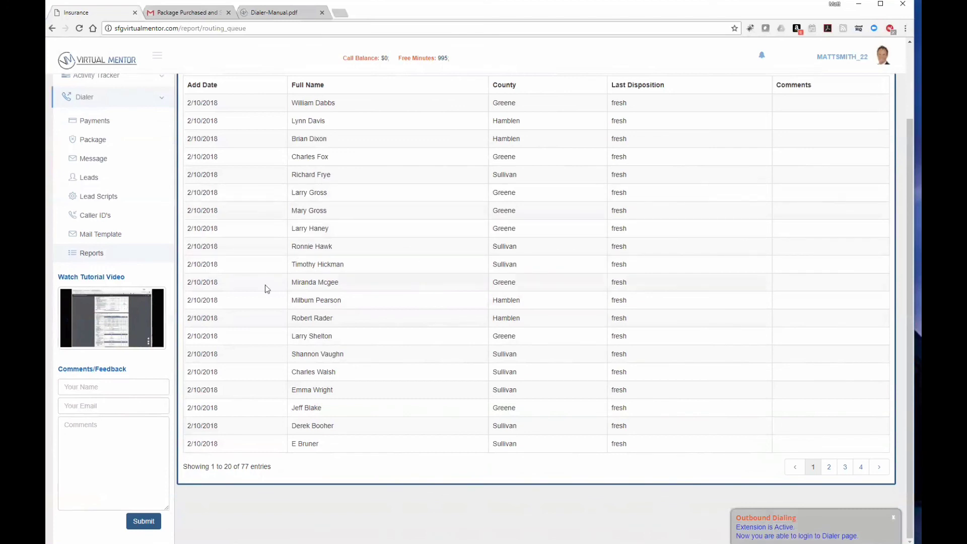
{"action": "left_click", "coordinate": [107, 388]}
{"action": "scroll", "coordinate": [444, 390], "scroll_direction": "up", "scroll_amount": 2}
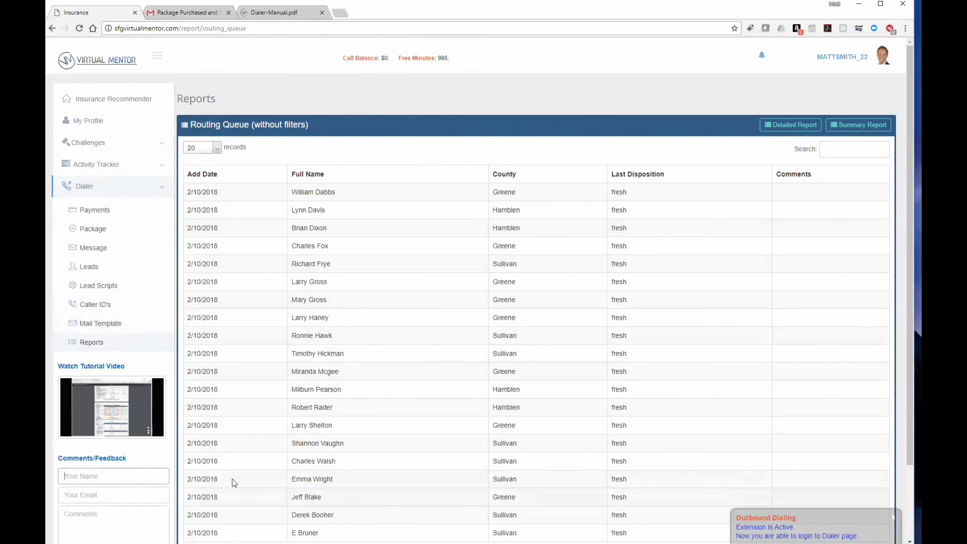
{"action": "scroll", "coordinate": [234, 494], "scroll_direction": "down", "scroll_amount": 2}
{"action": "scroll", "coordinate": [125, 446], "scroll_direction": "up", "scroll_amount": 1}
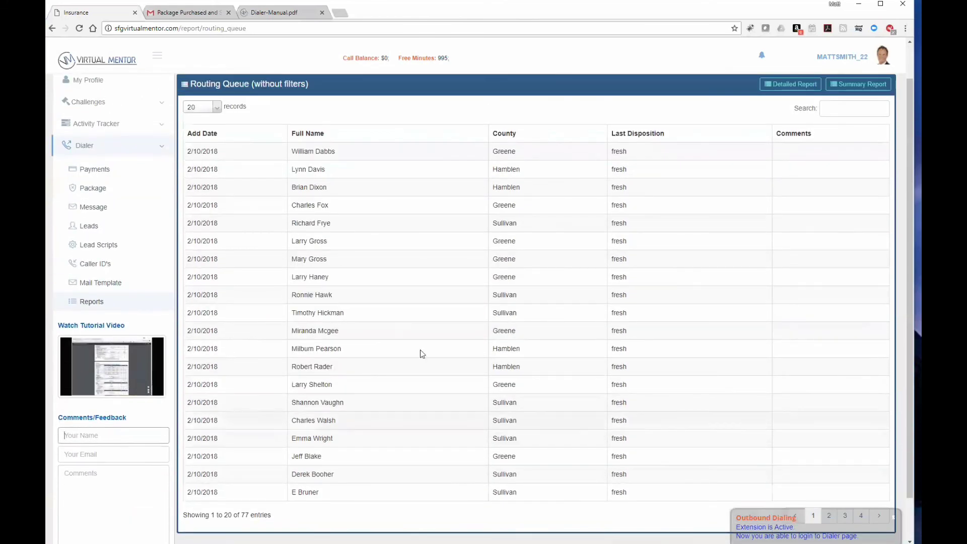
{"action": "scroll", "coordinate": [427, 351], "scroll_direction": "up", "scroll_amount": 1}
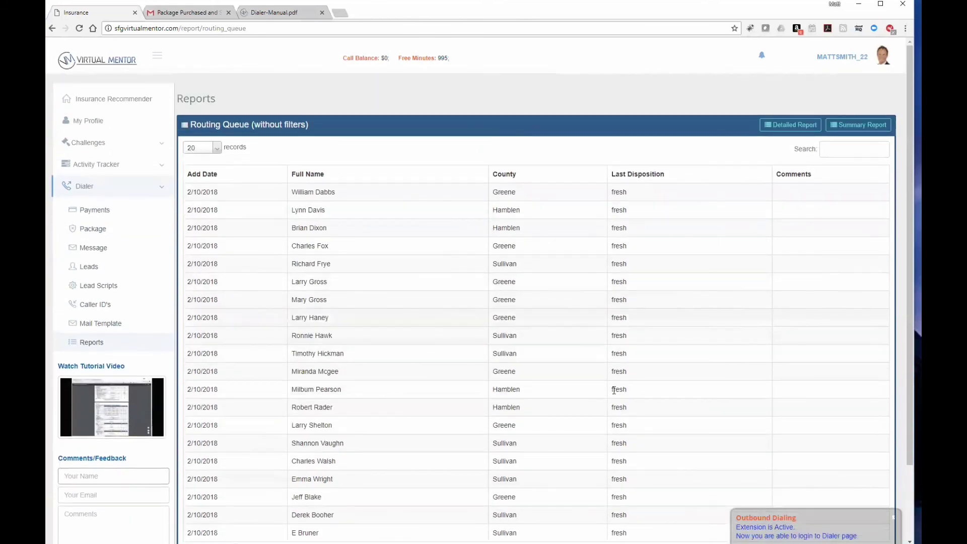